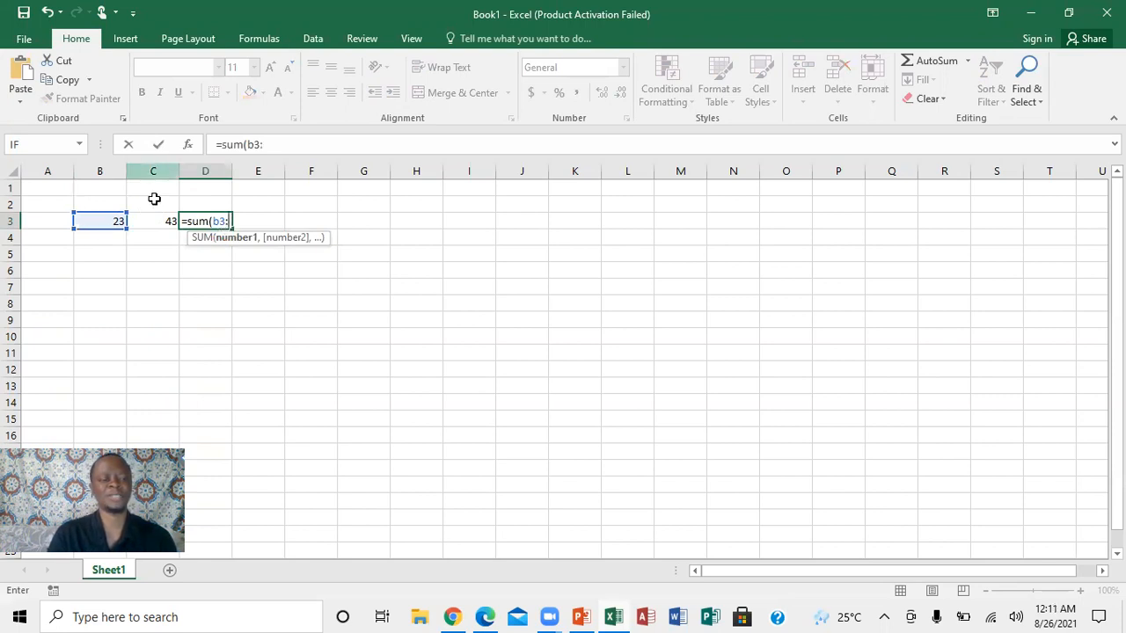
# Complete the SUM formula in cell D3 as =sum(b3:c3) to add B3 and C3.
pyautogui.write('c3')
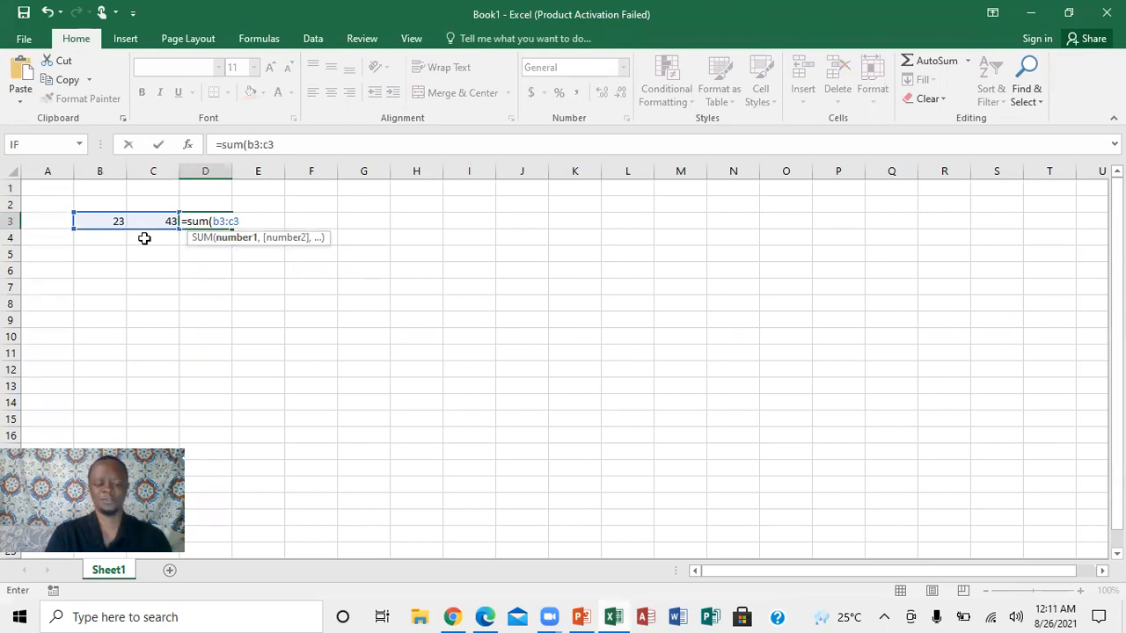
pyautogui.write(')')
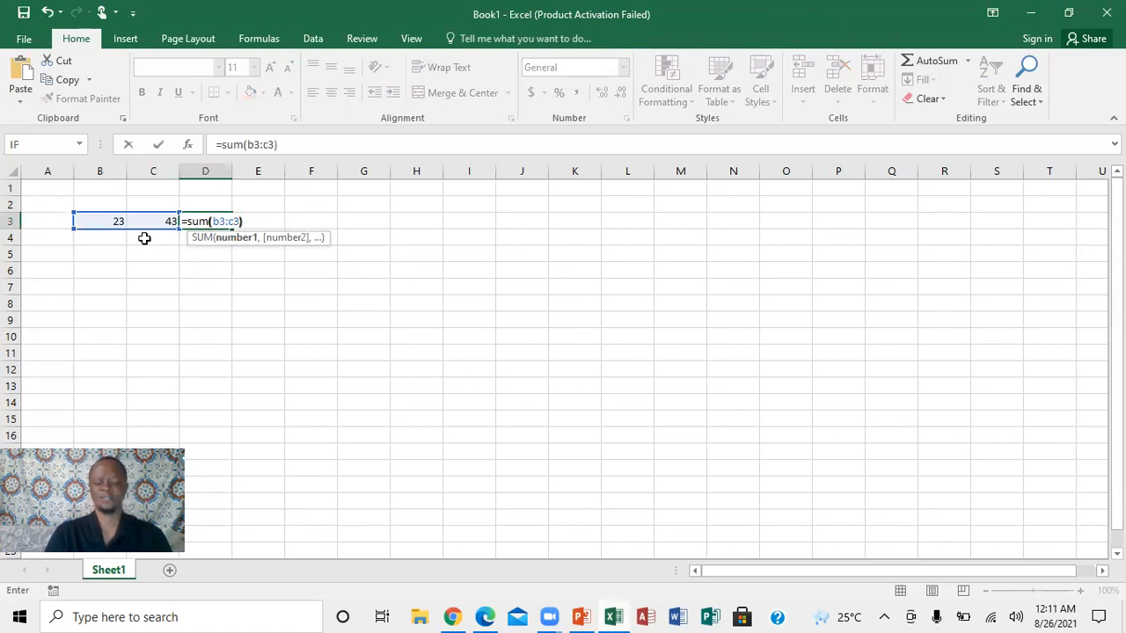
pyautogui.press('Return')
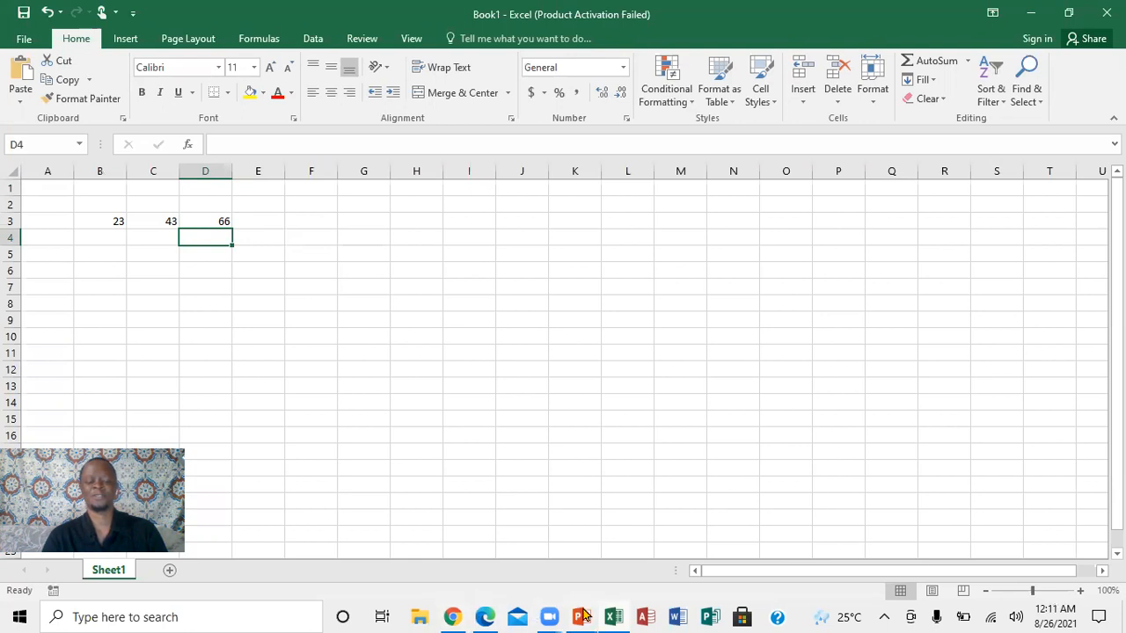
# Check the topic list in the PowerPoint presentation and, back in the Excel workbook, enter 55 in both F3 and G3.
pyautogui.moveTo(583, 615)
pyautogui.click(592, 565)
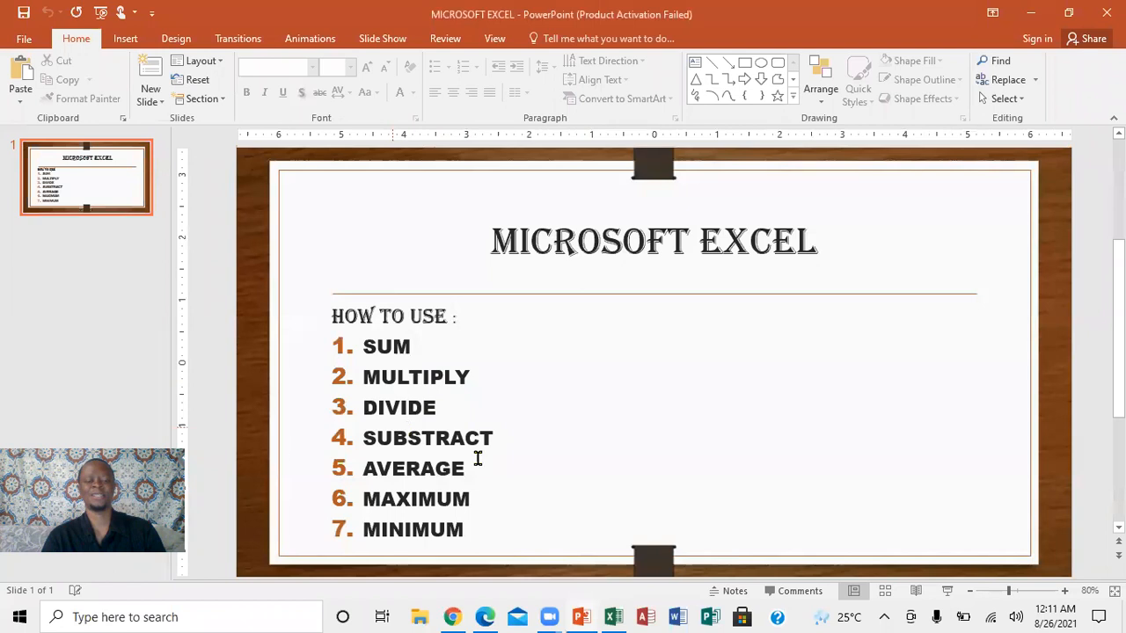
pyautogui.click(612, 617)
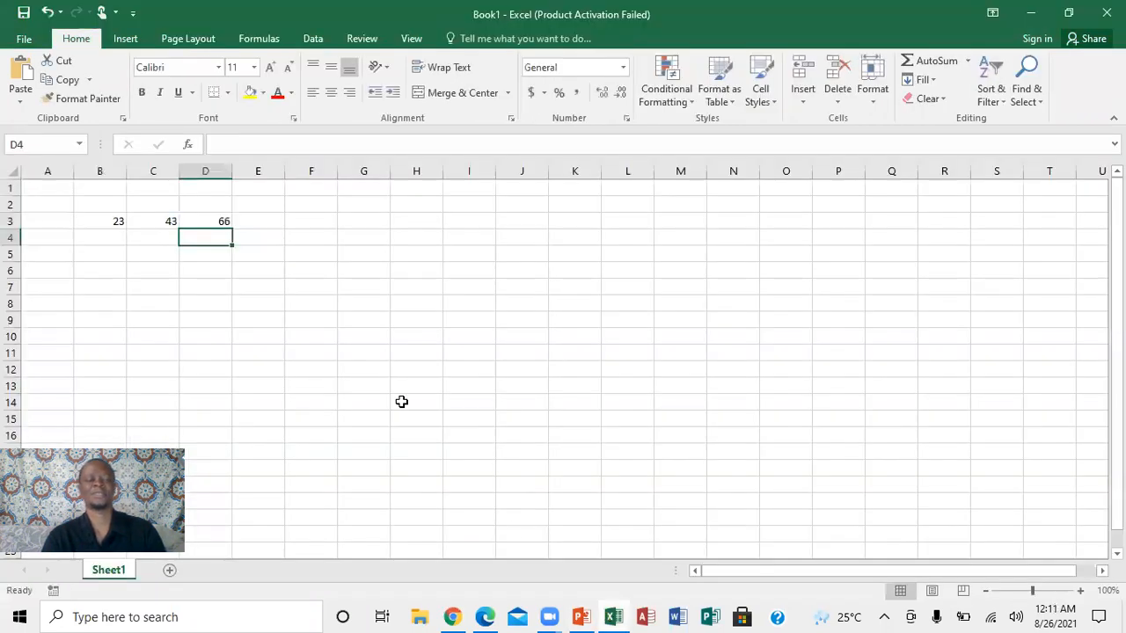
pyautogui.click(327, 223)
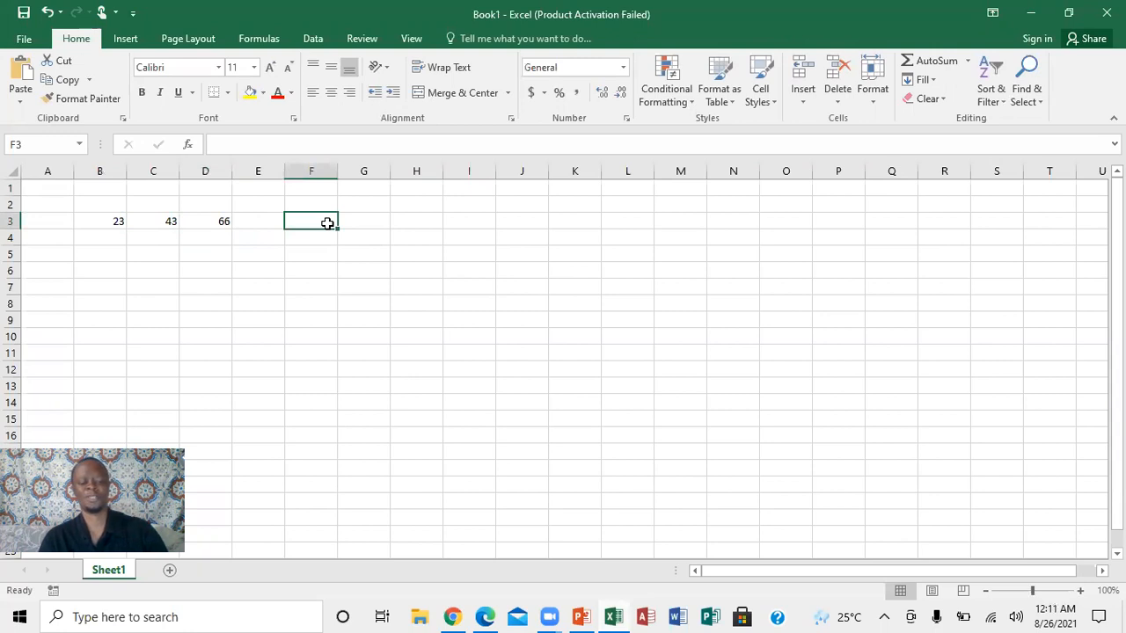
pyautogui.write('55')
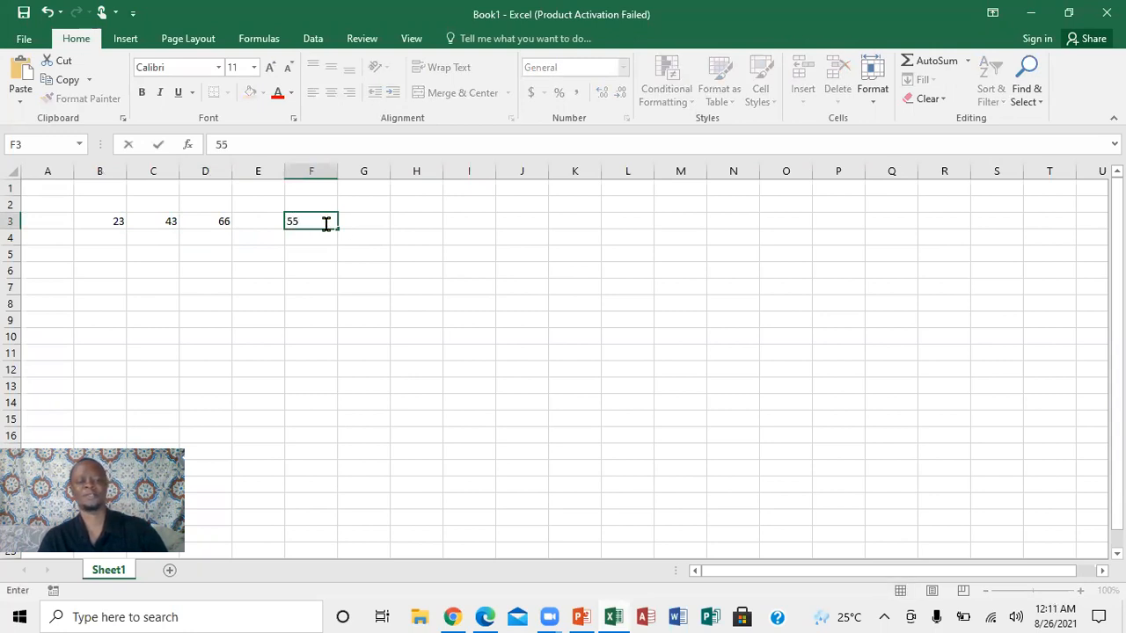
pyautogui.click(360, 221)
pyautogui.write('5')
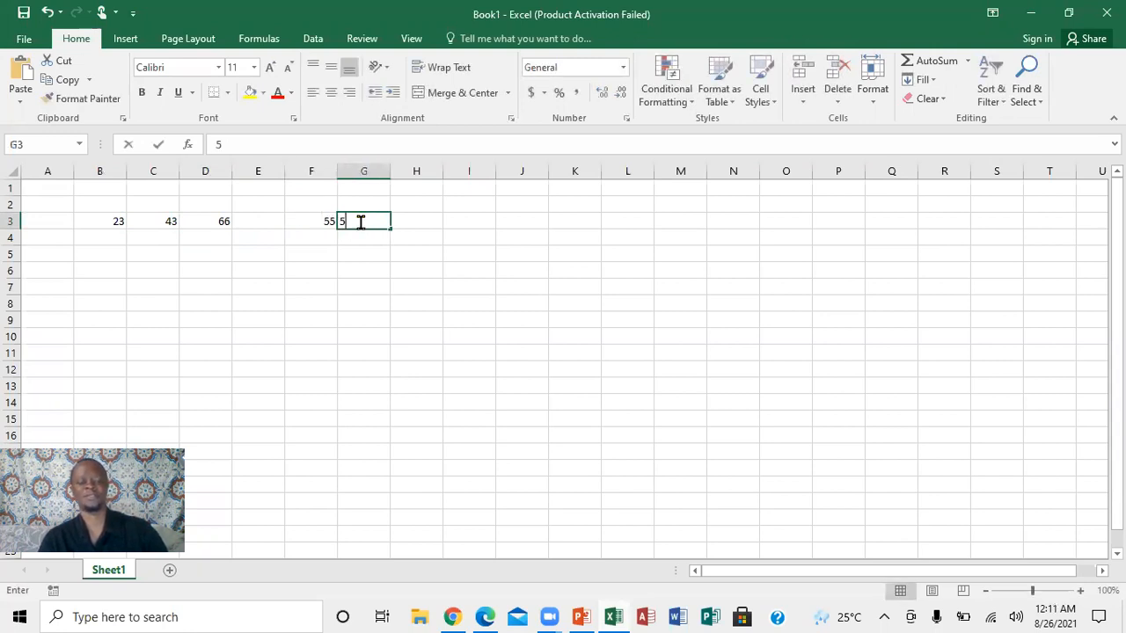
pyautogui.write('5')
# Enter the multiplication formula =f3*g3 in cell H3.
pyautogui.click(424, 221)
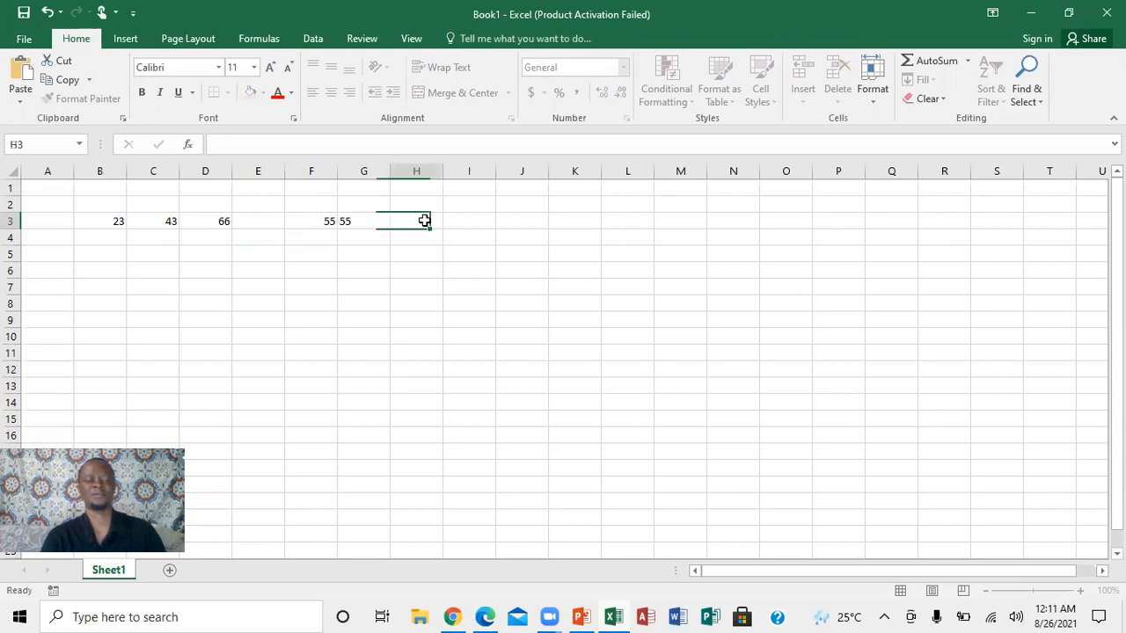
pyautogui.write('=')
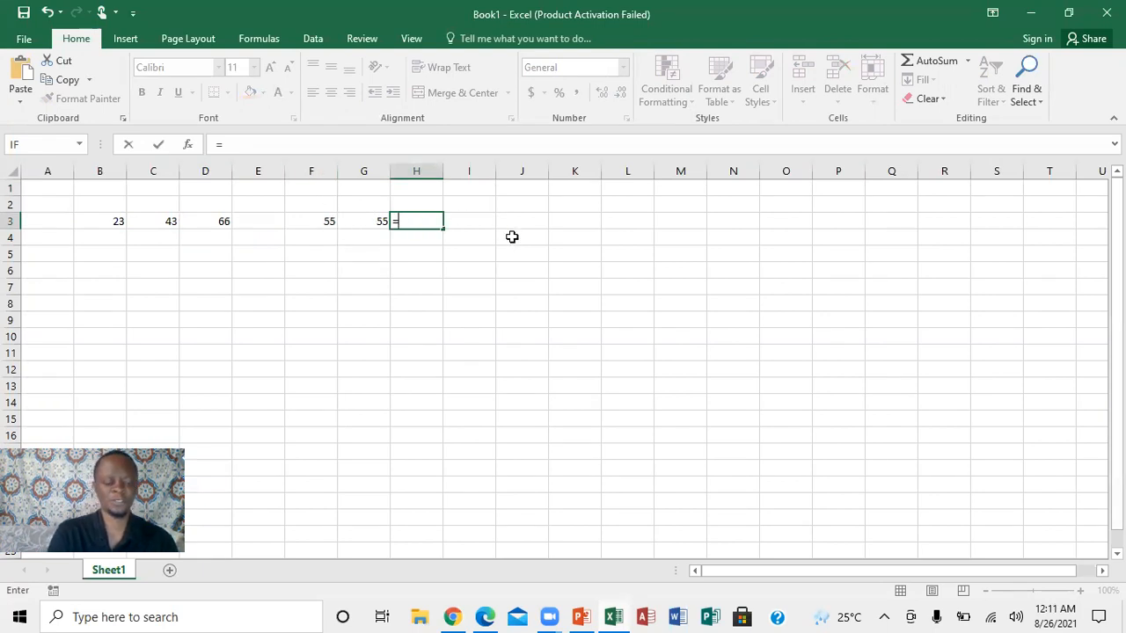
pyautogui.write('f3*')
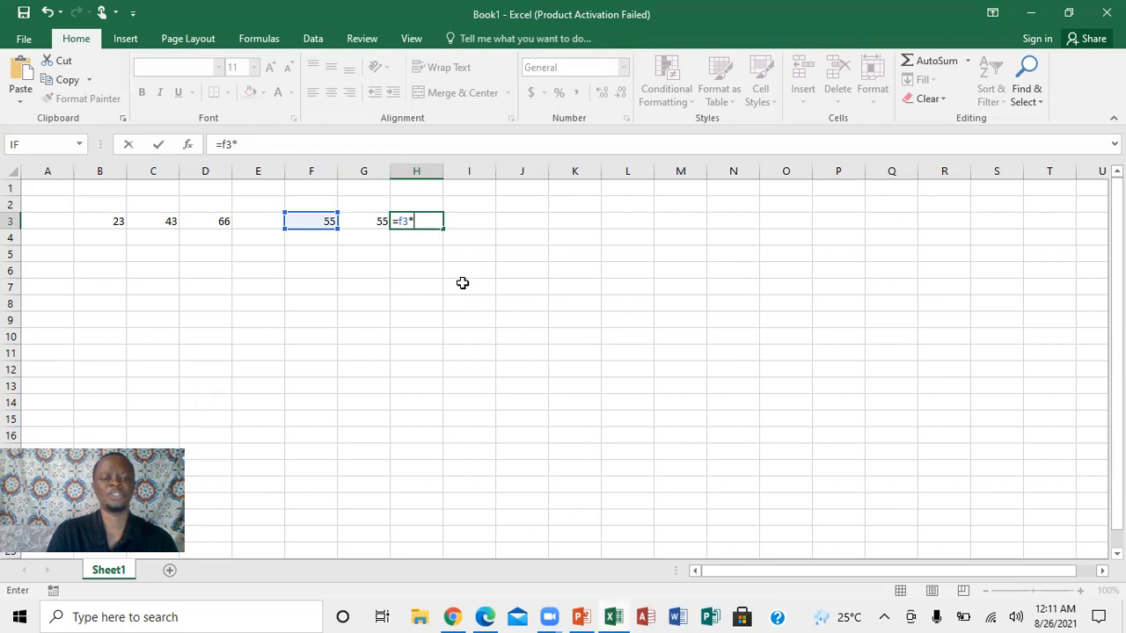
pyautogui.write('g')
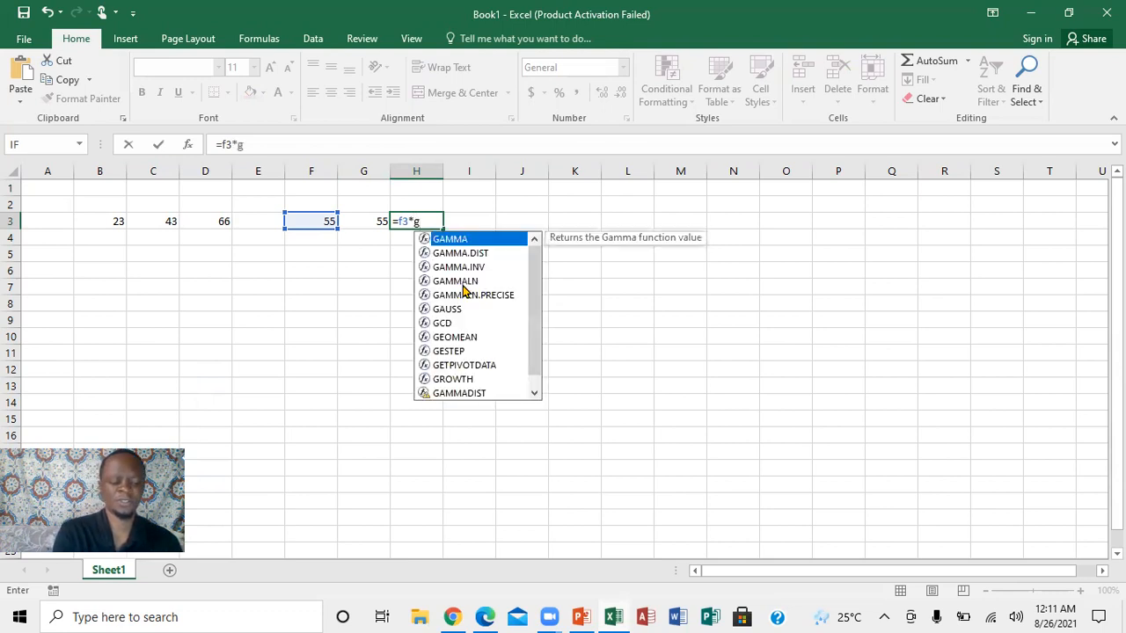
pyautogui.write('3')
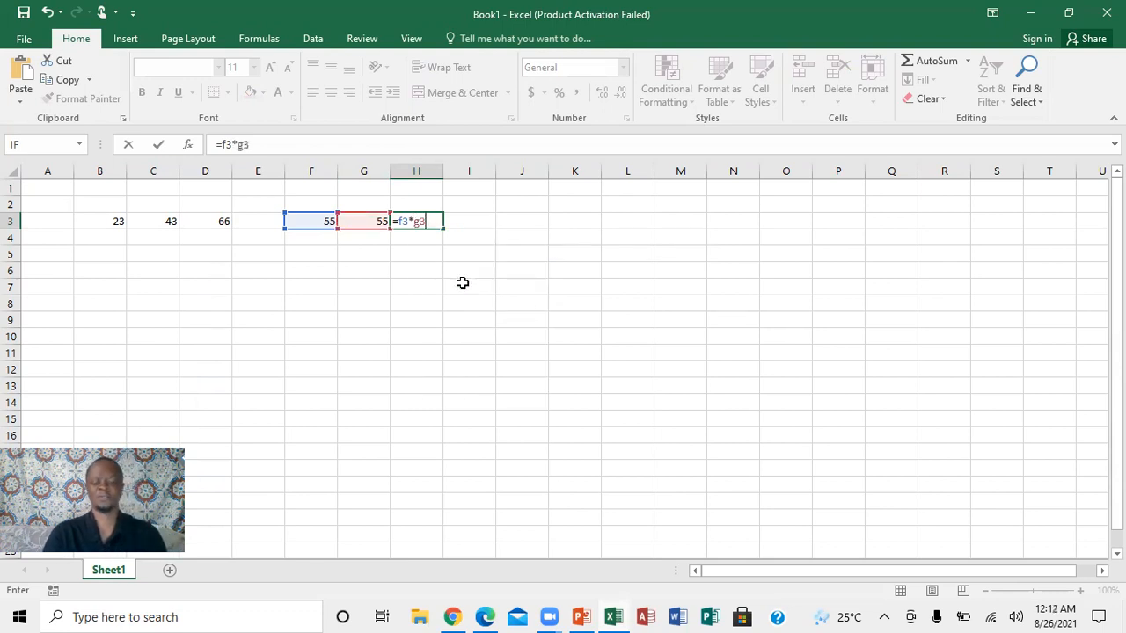
pyautogui.press('Return')
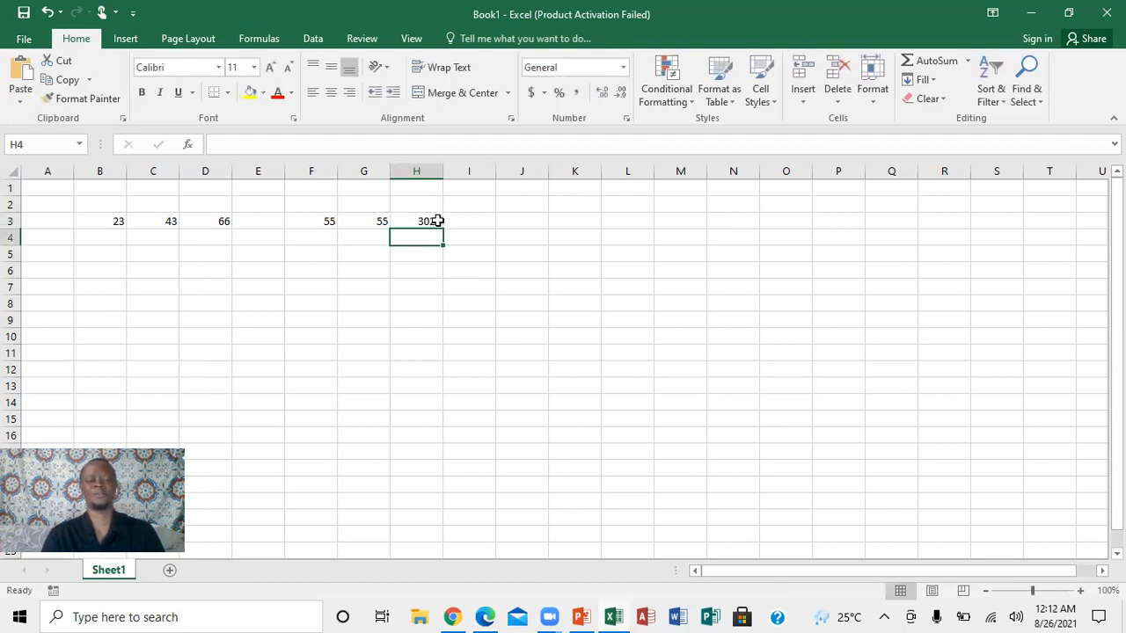
# Check the next topic in the PowerPoint presentation and, back in the Excel workbook, enter 100 in H6 and 5 in I6.
pyautogui.click(410, 276)
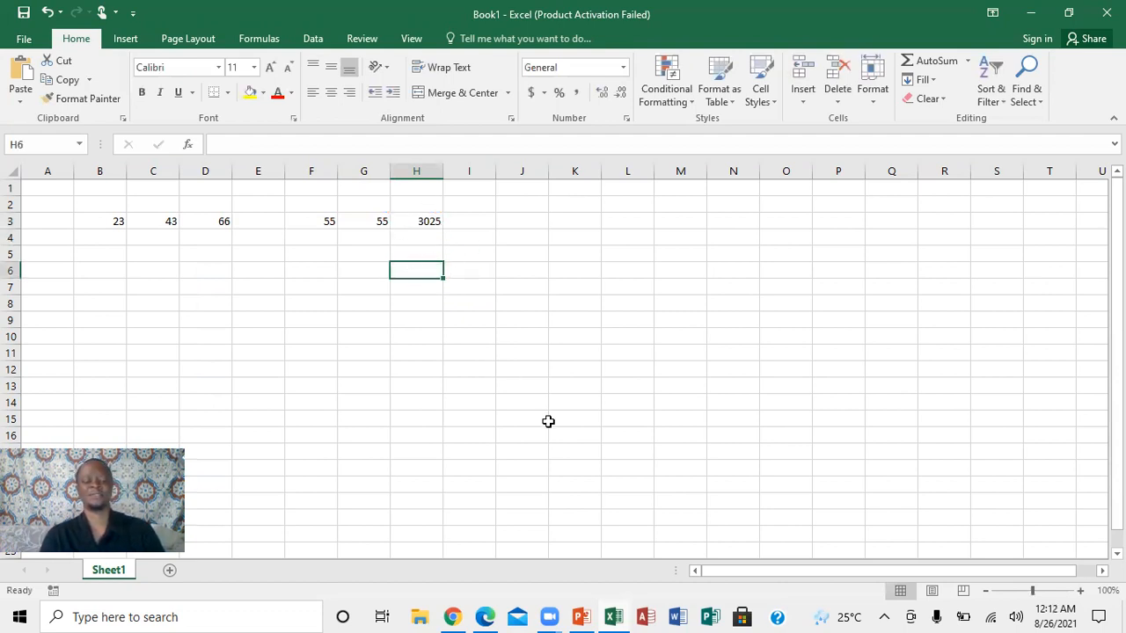
pyautogui.moveTo(582, 616)
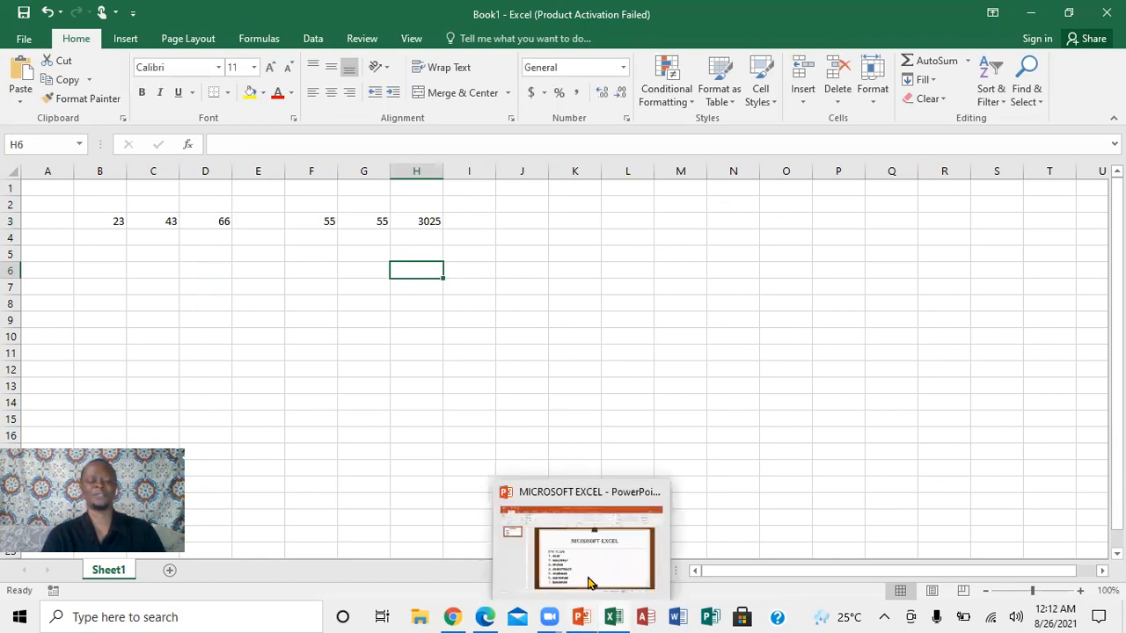
pyautogui.click(593, 575)
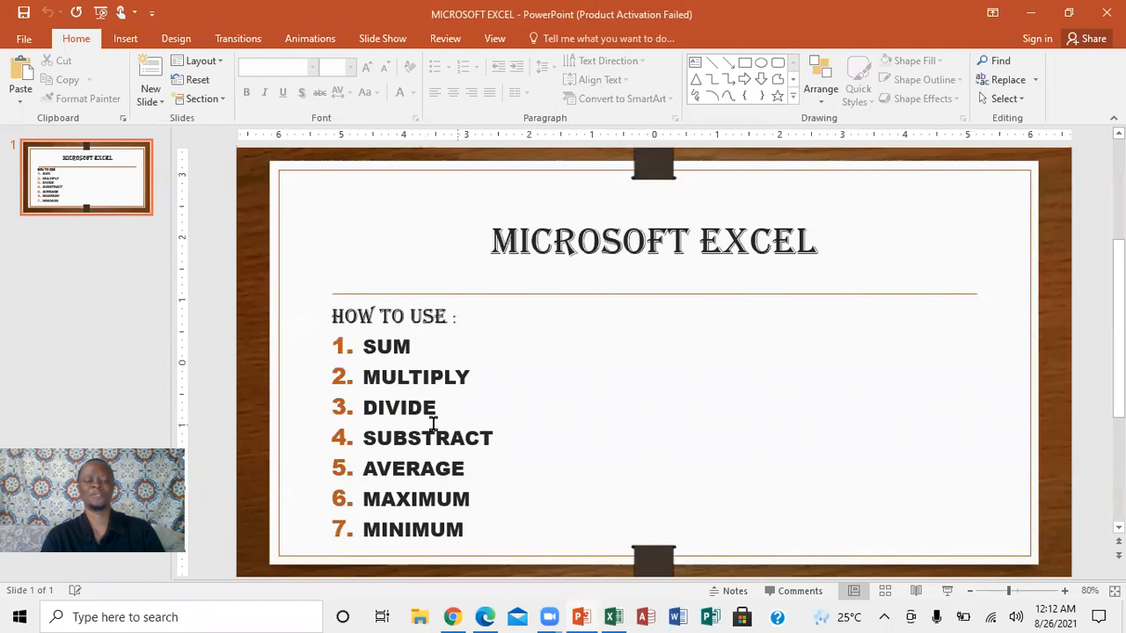
pyautogui.click(620, 616)
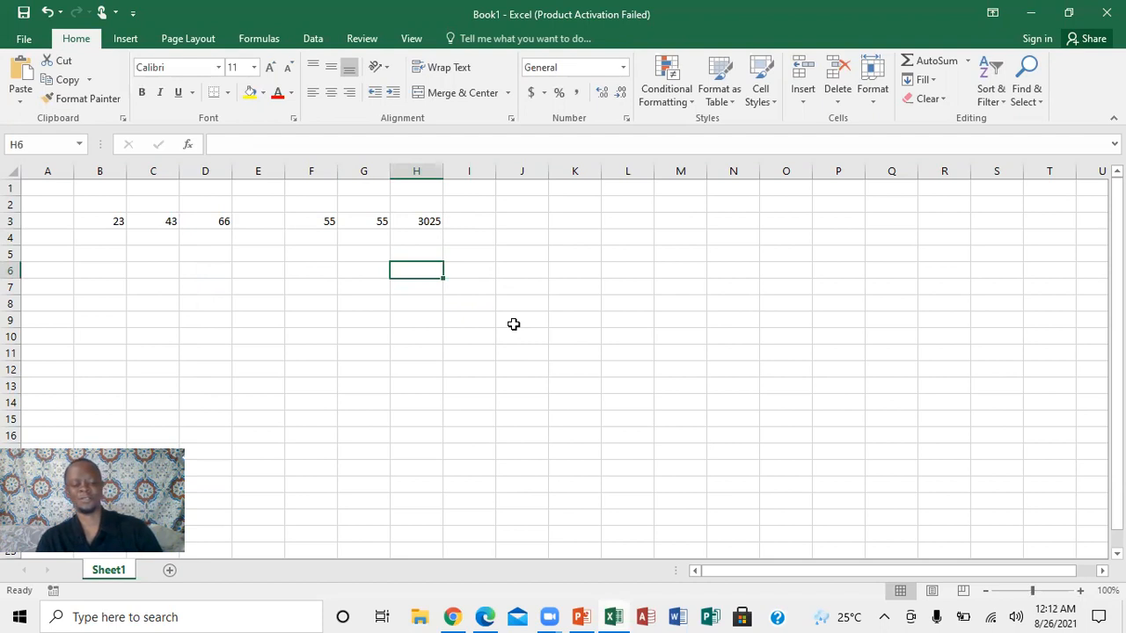
pyautogui.write('100')
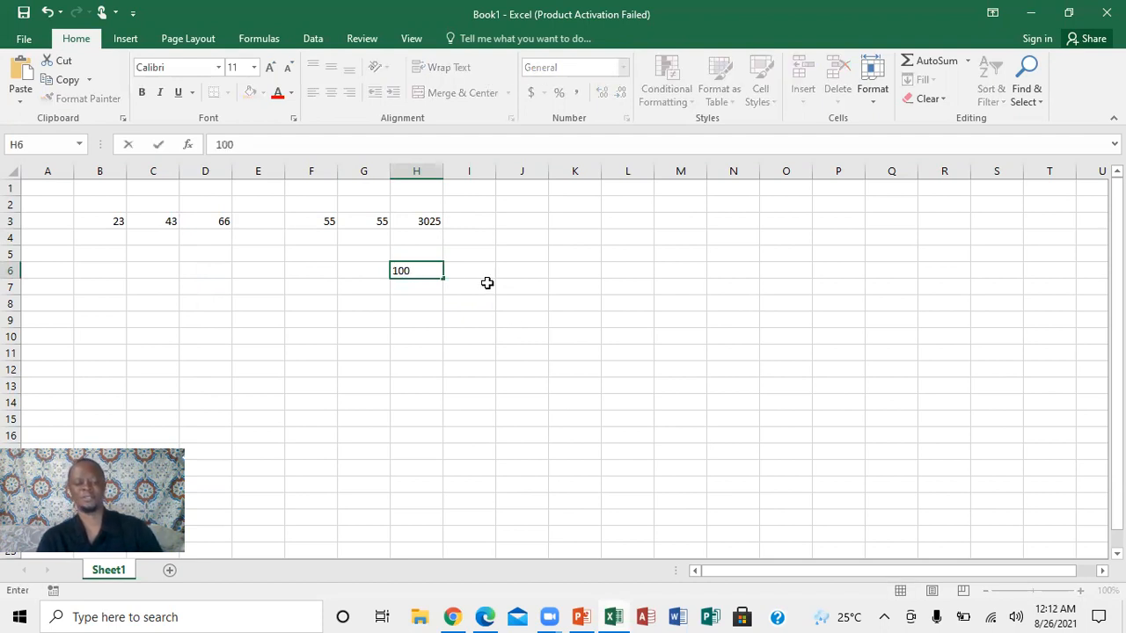
pyautogui.click(475, 271)
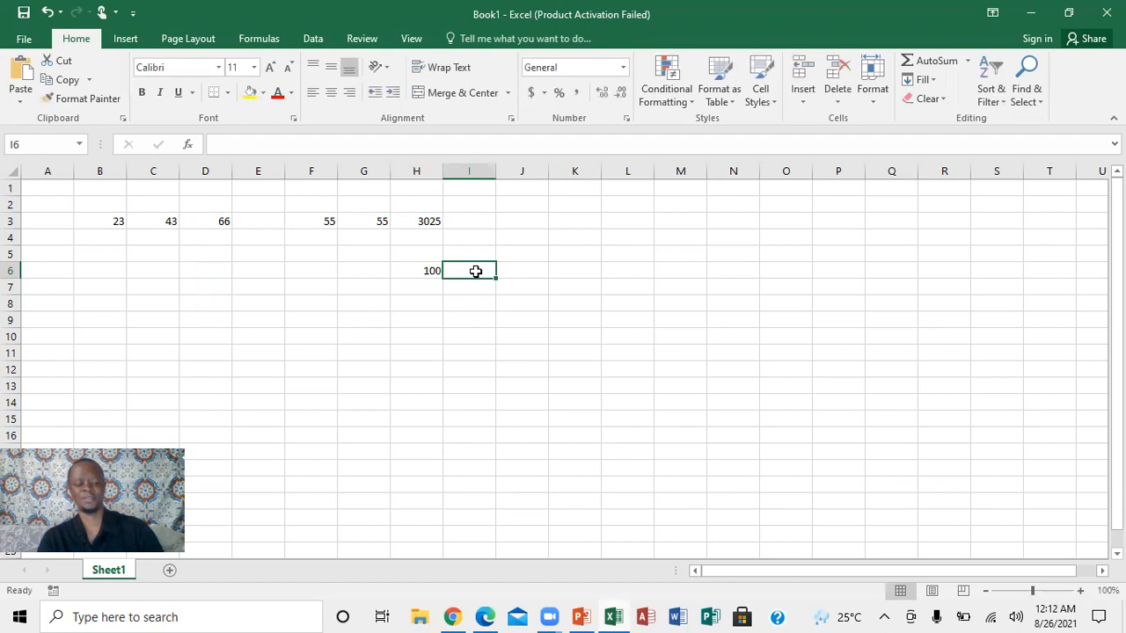
pyautogui.write('5')
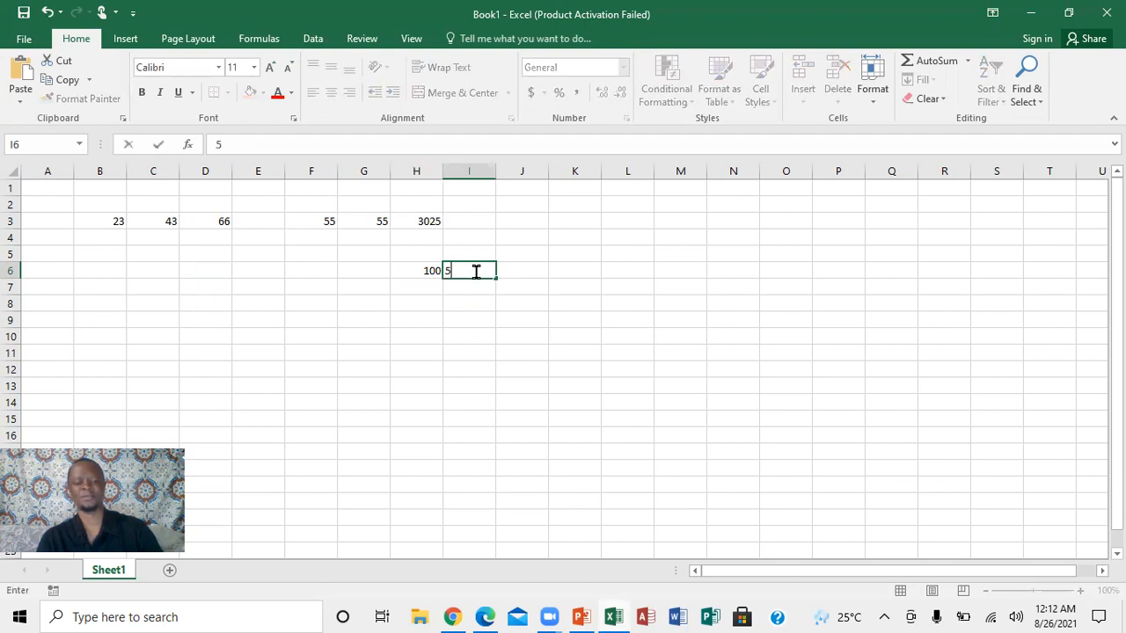
# Enter the division formula =h6/i6 in cell J6.
pyautogui.click(525, 273)
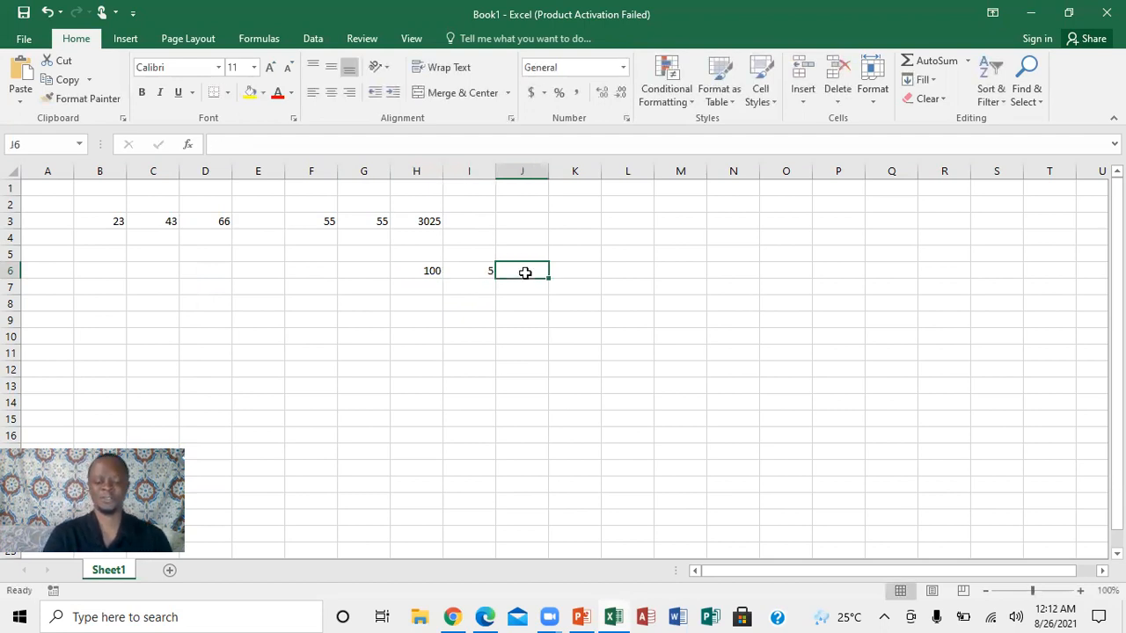
pyautogui.write('=')
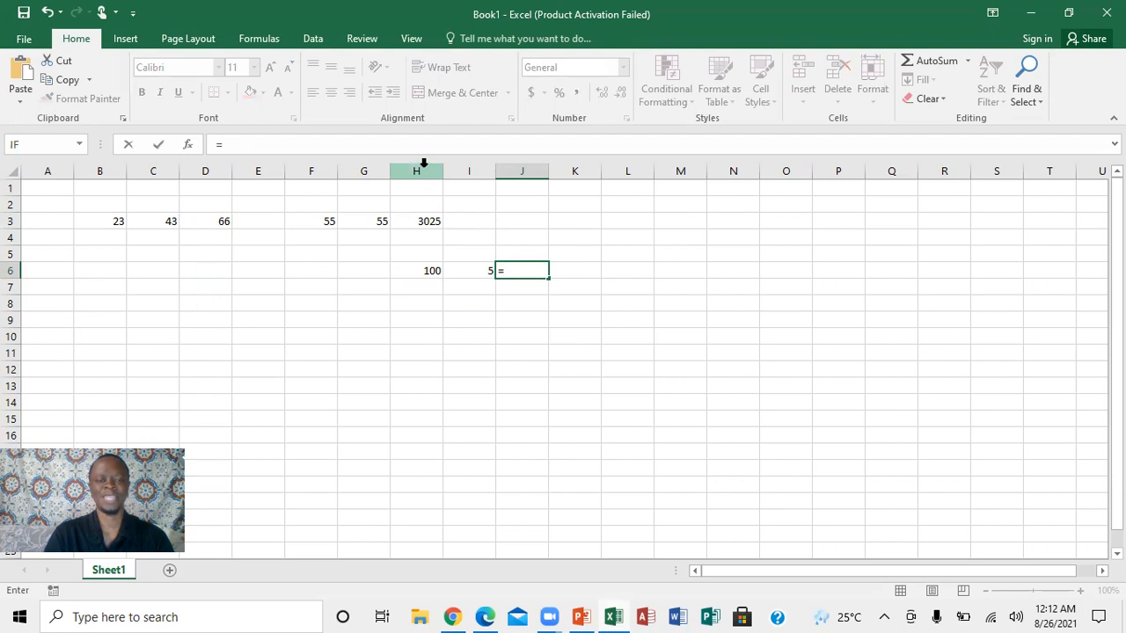
pyautogui.write('h')
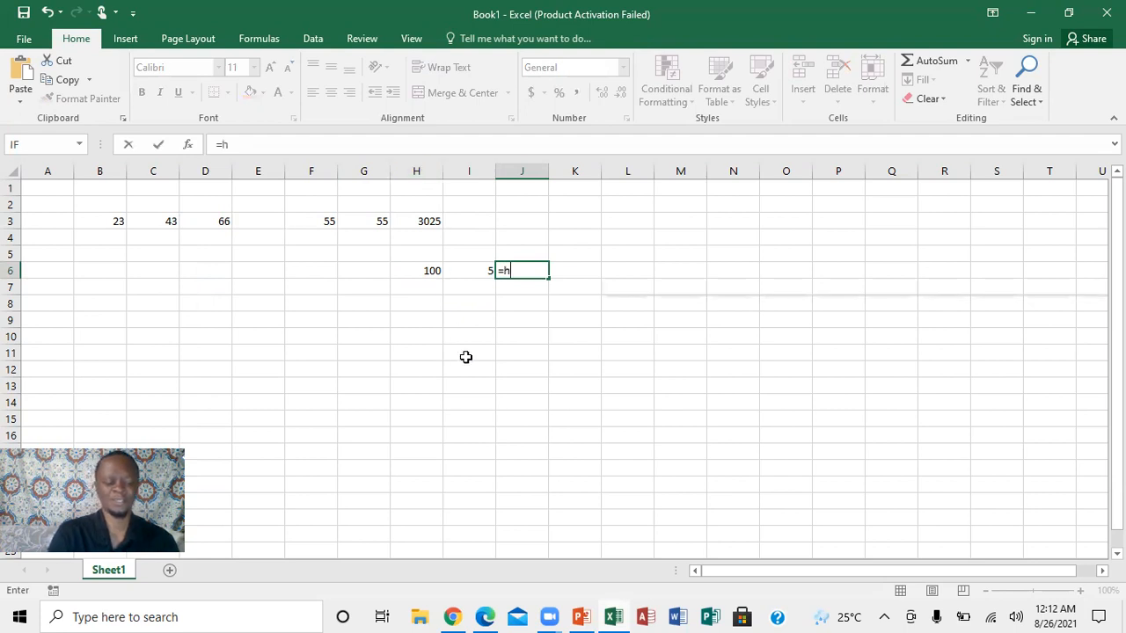
pyautogui.write('6')
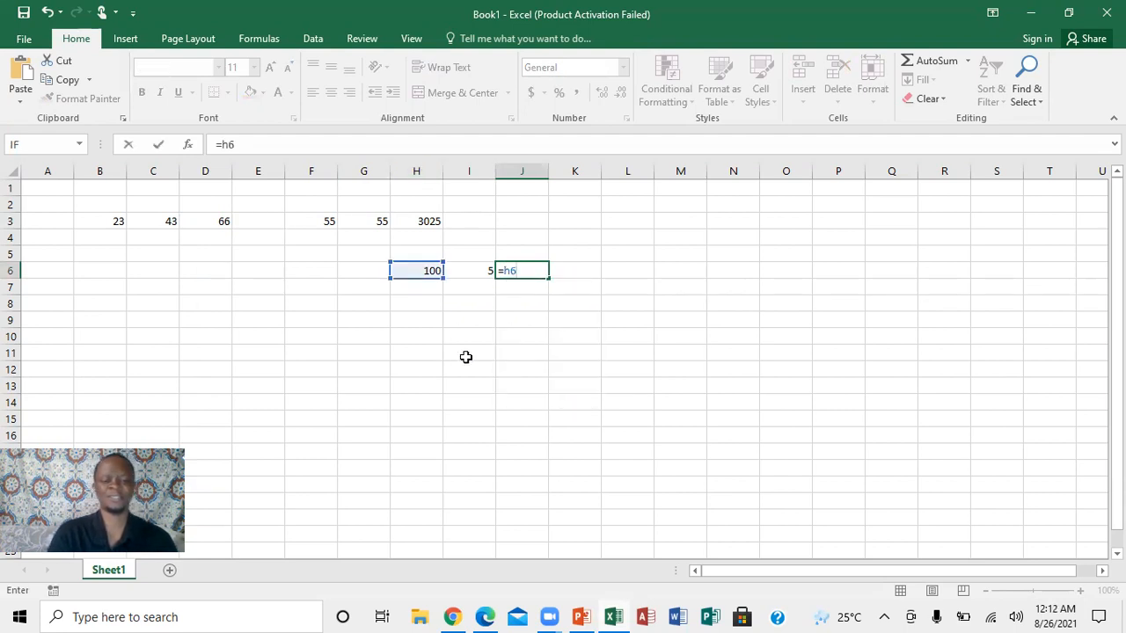
pyautogui.write('/')
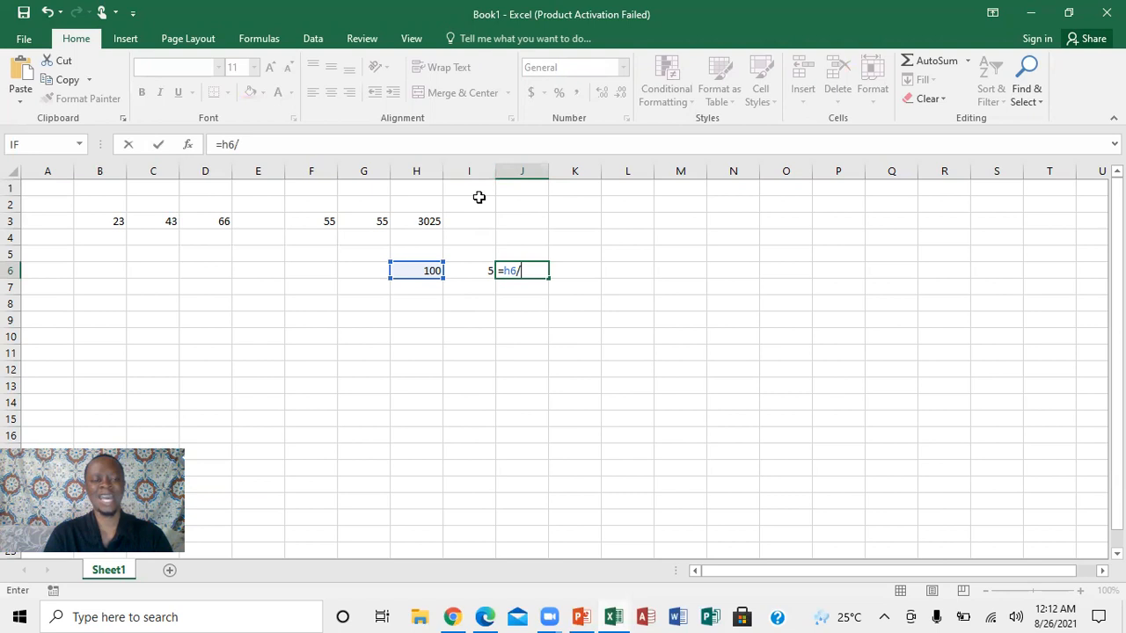
pyautogui.write('i6')
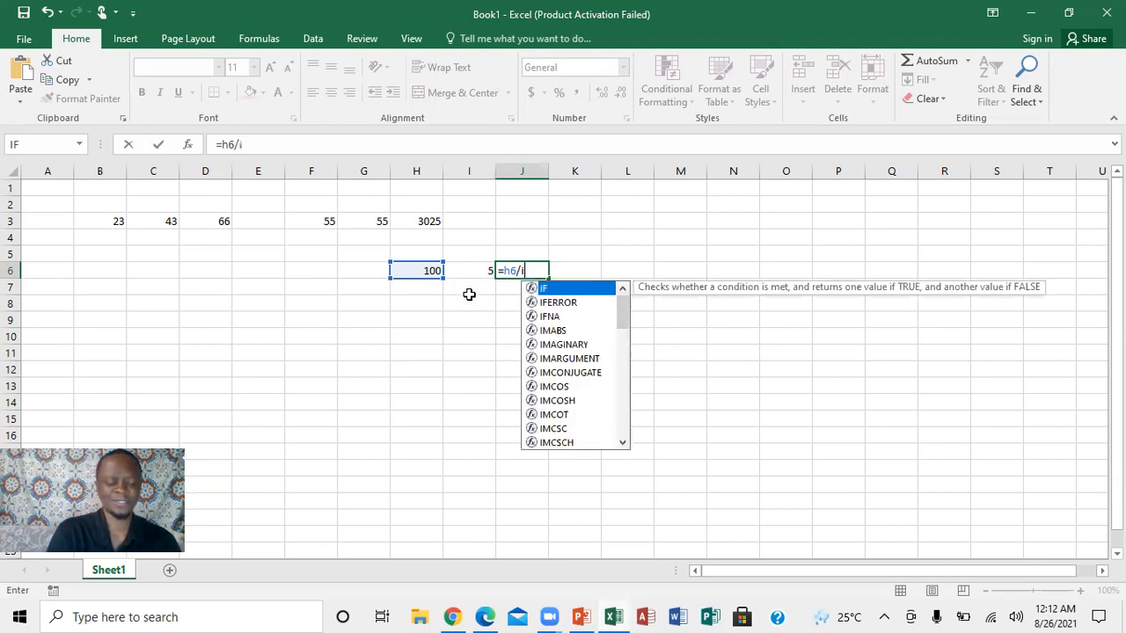
pyautogui.press('Return')
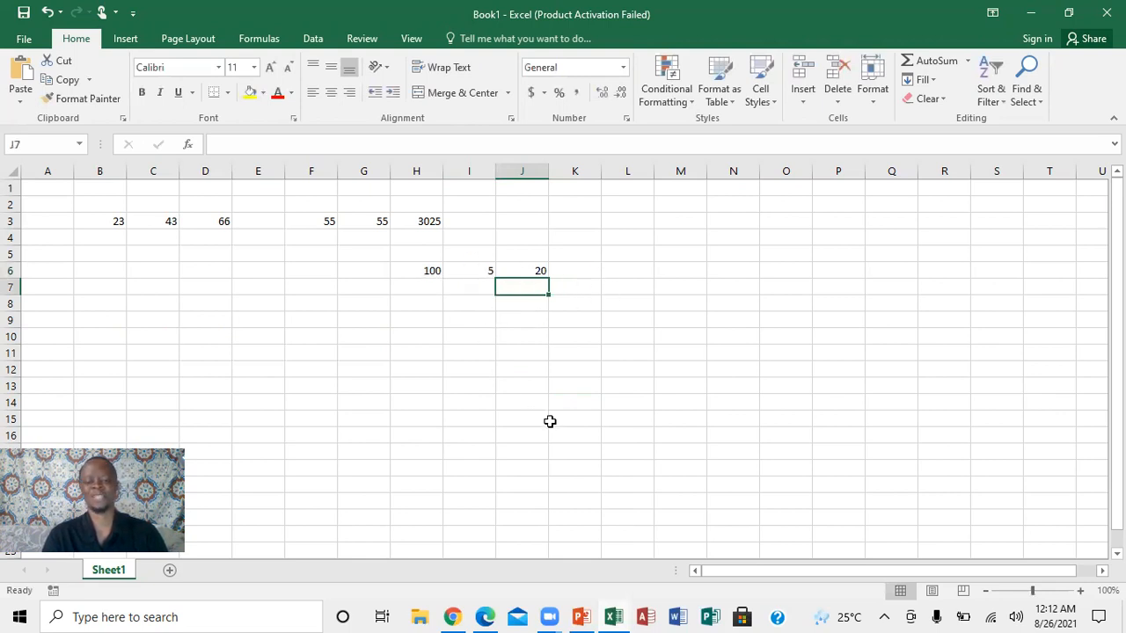
# Check the topic list in PowerPoint again and, back in the Excel workbook, enter 1000 in H9 and 500 in I9.
pyautogui.click(581, 615)
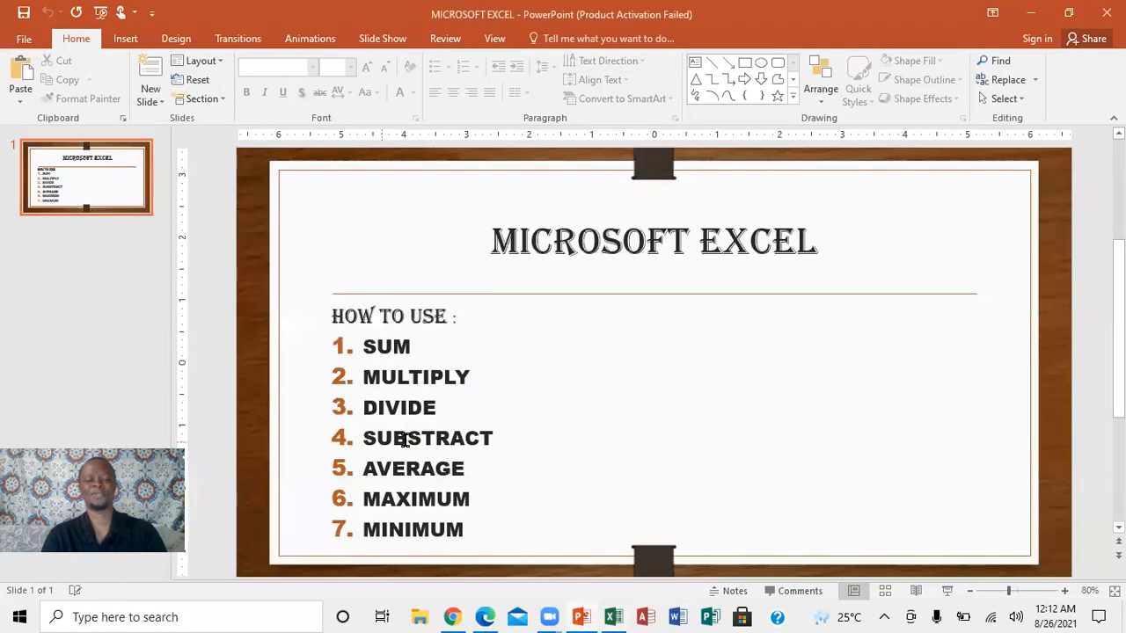
pyautogui.click(613, 615)
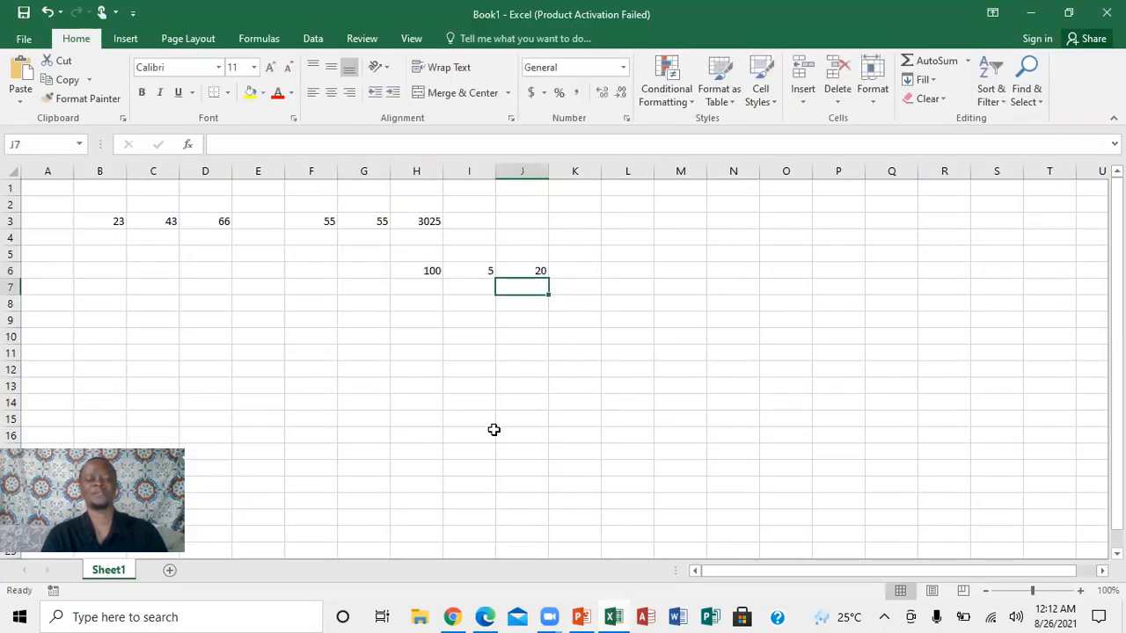
pyautogui.click(403, 318)
pyautogui.write('100')
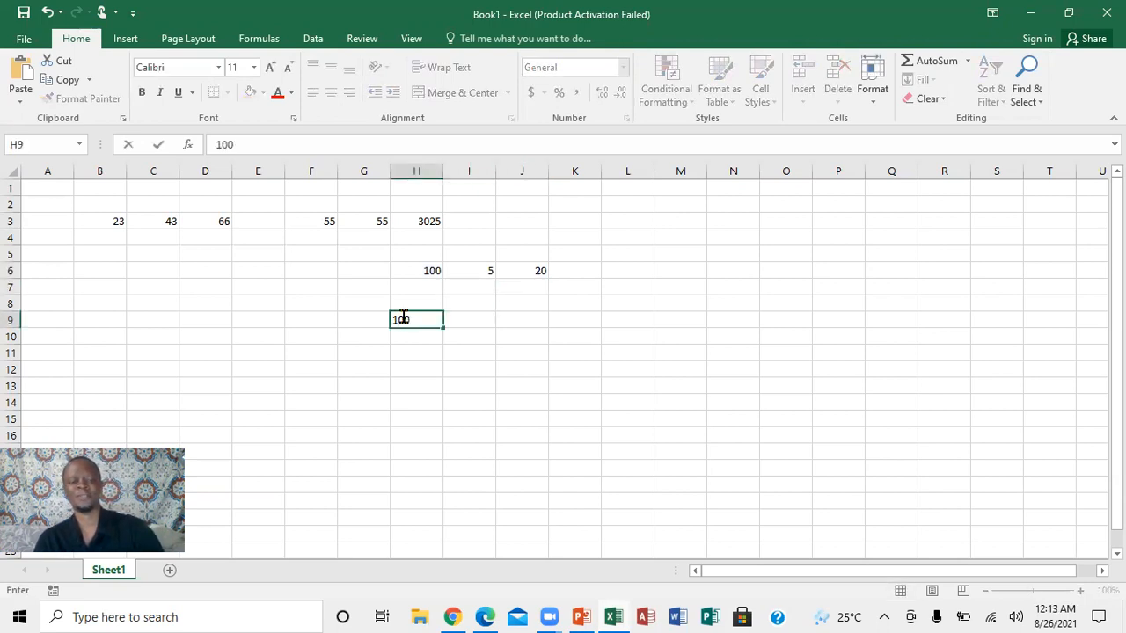
pyautogui.write('0')
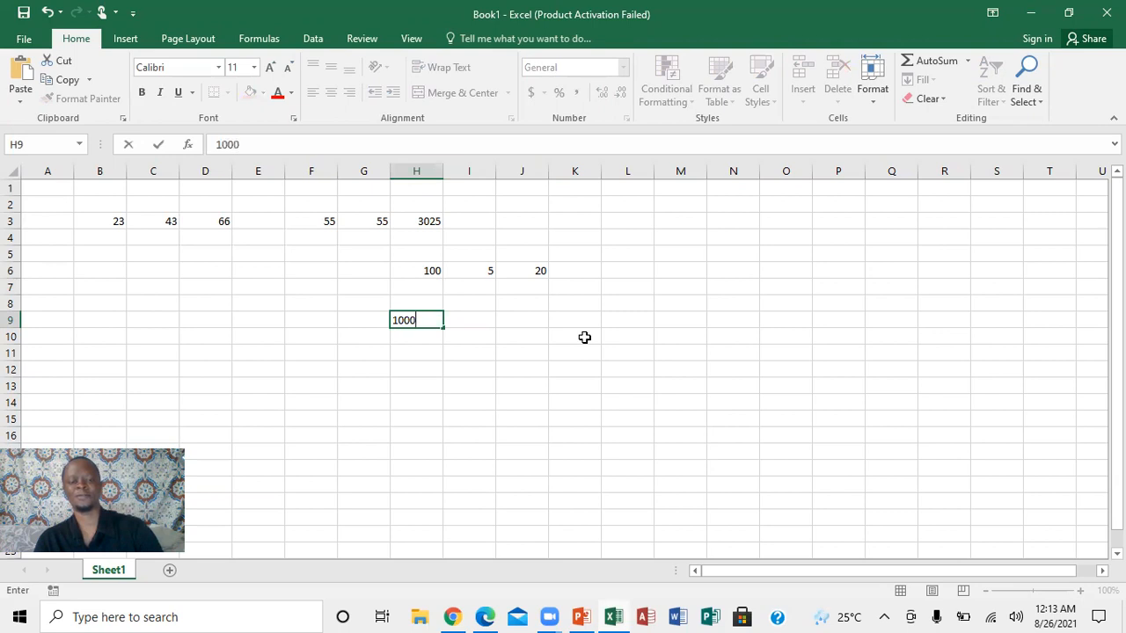
pyautogui.click(484, 322)
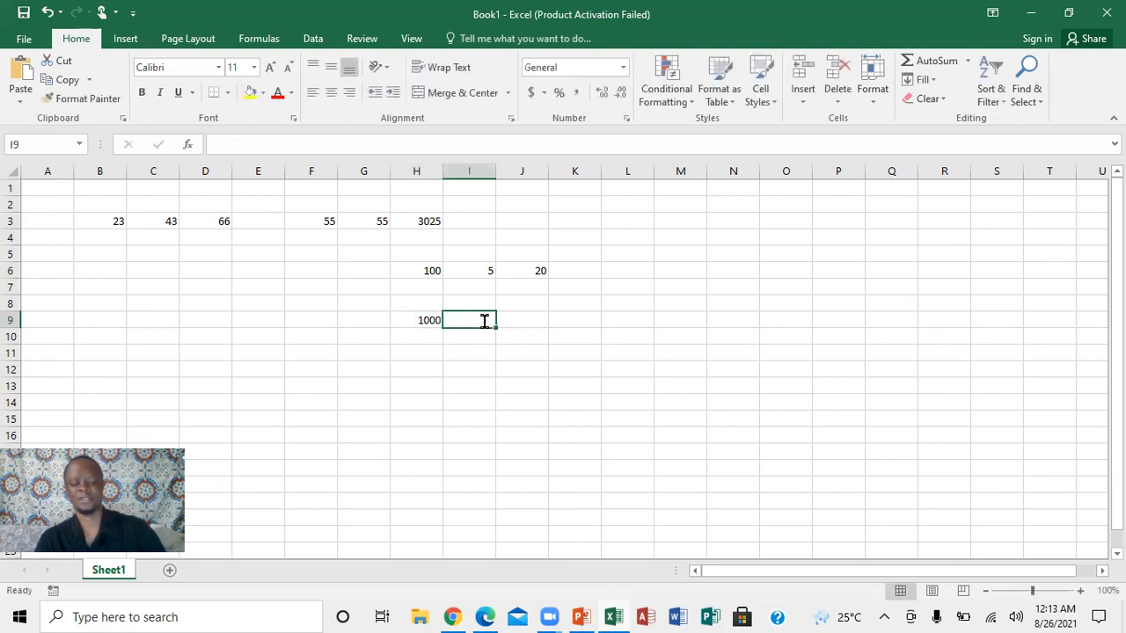
pyautogui.write('500')
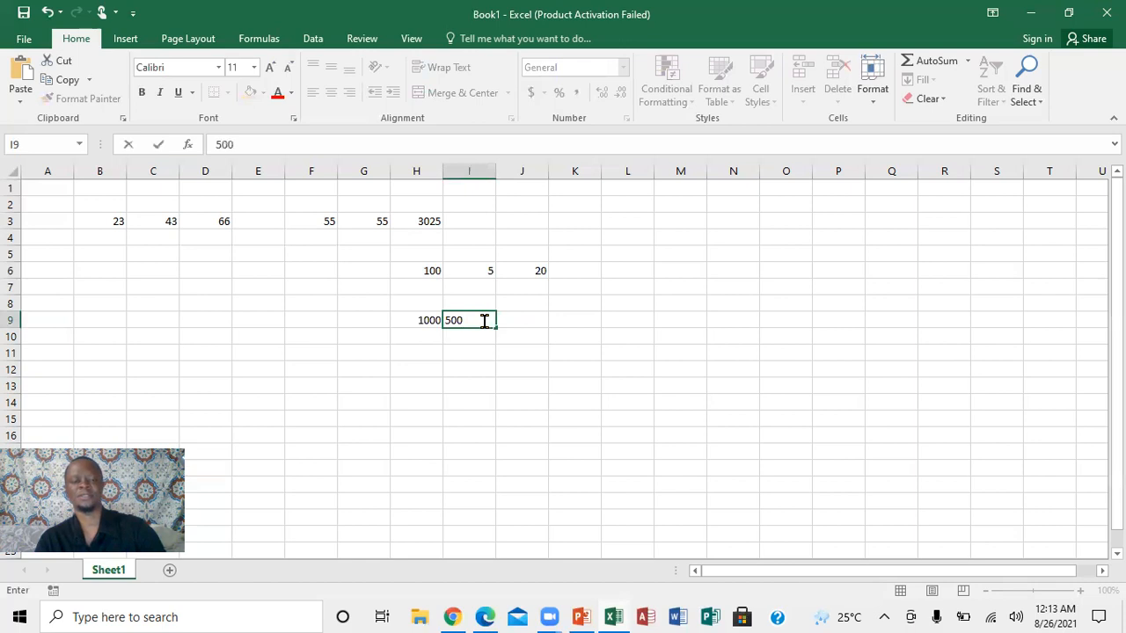
pyautogui.click(535, 318)
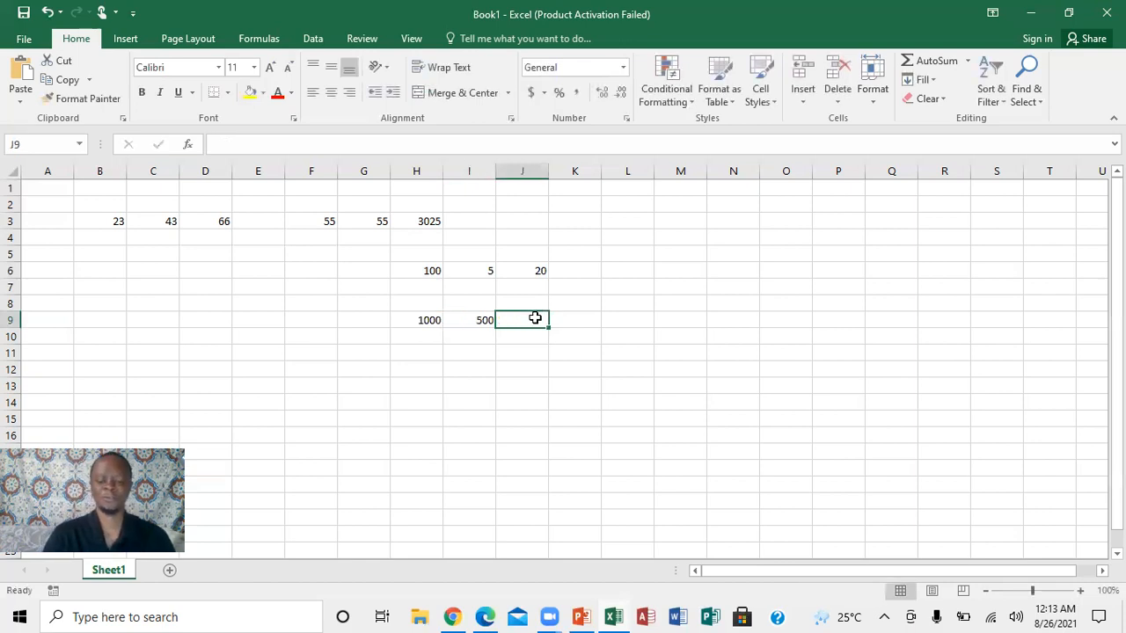
# Enter the subtraction formula =h9-i9 in cell J9.
pyautogui.write('=')
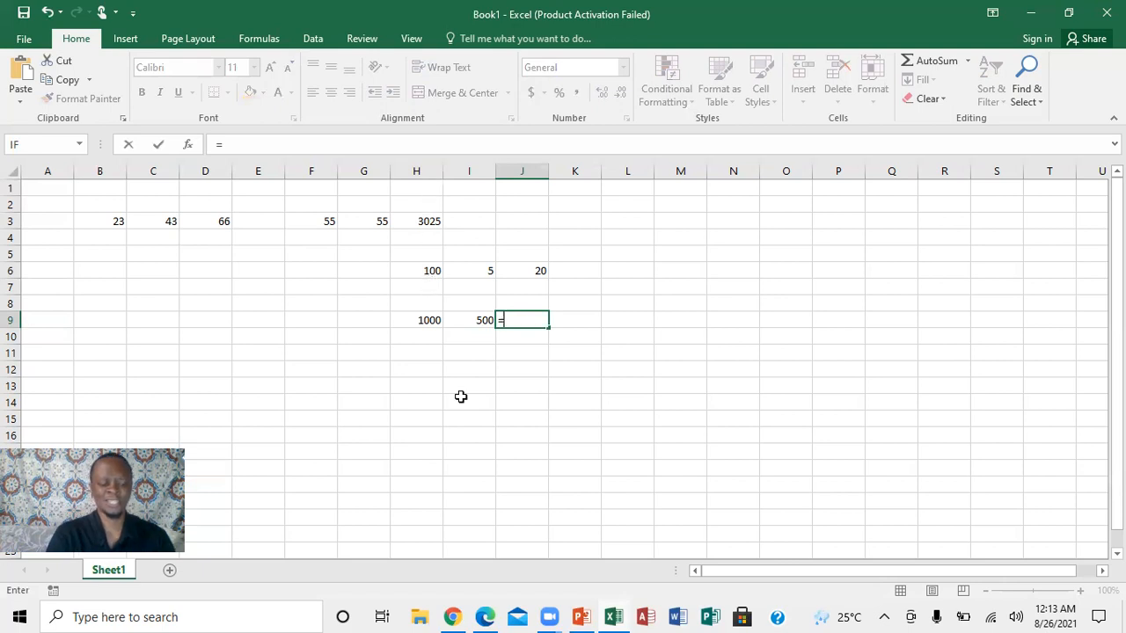
pyautogui.write('h')
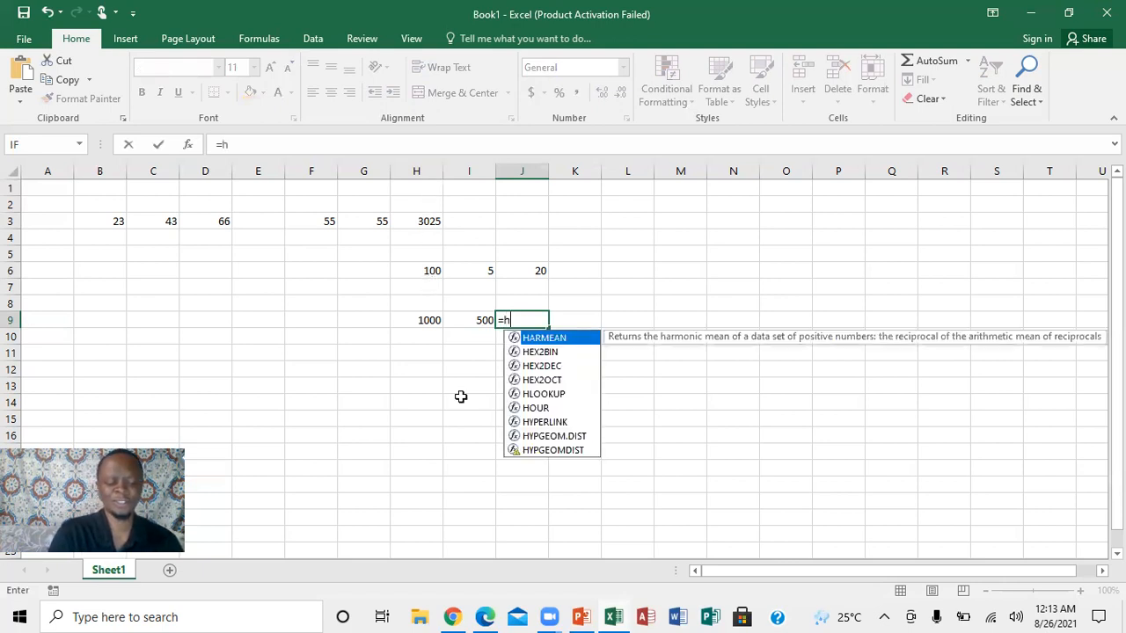
pyautogui.write('9')
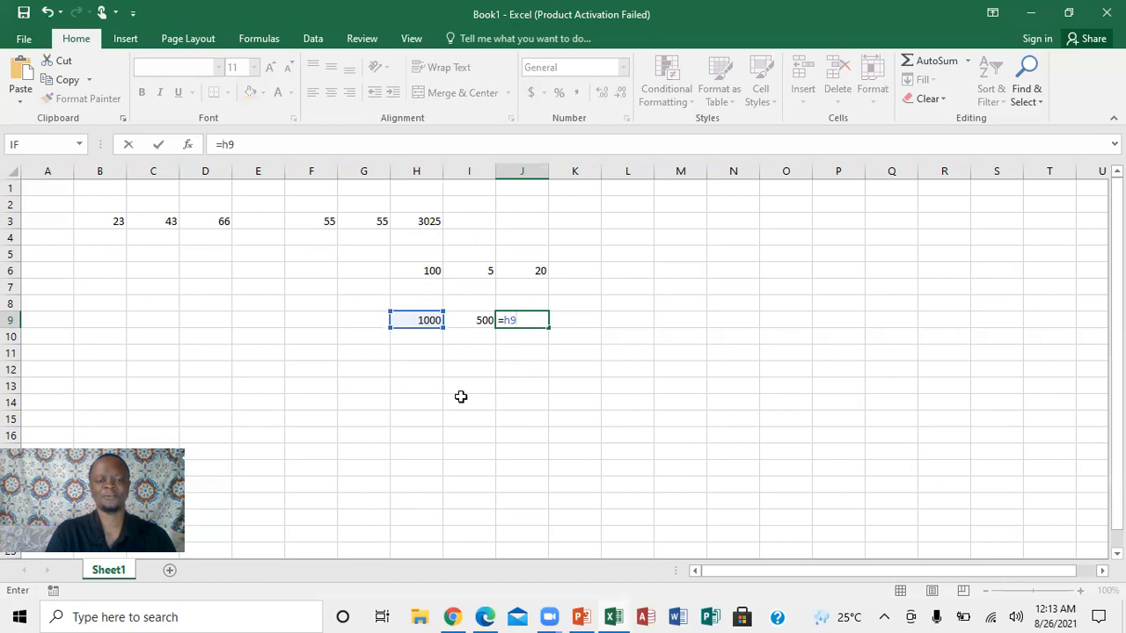
pyautogui.write('-')
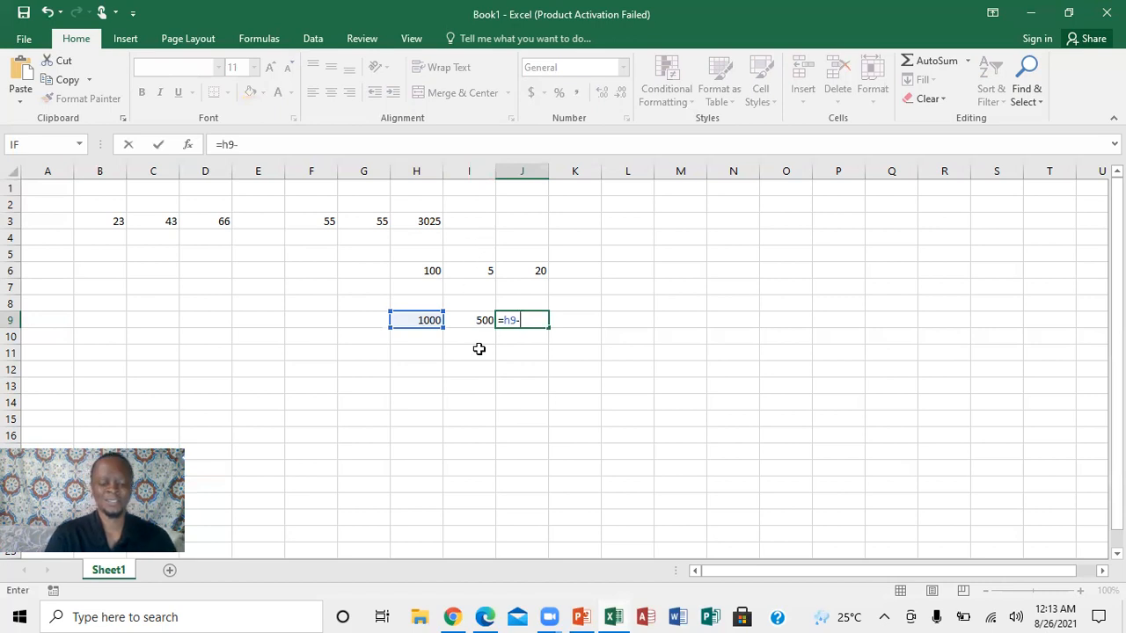
pyautogui.write('i9')
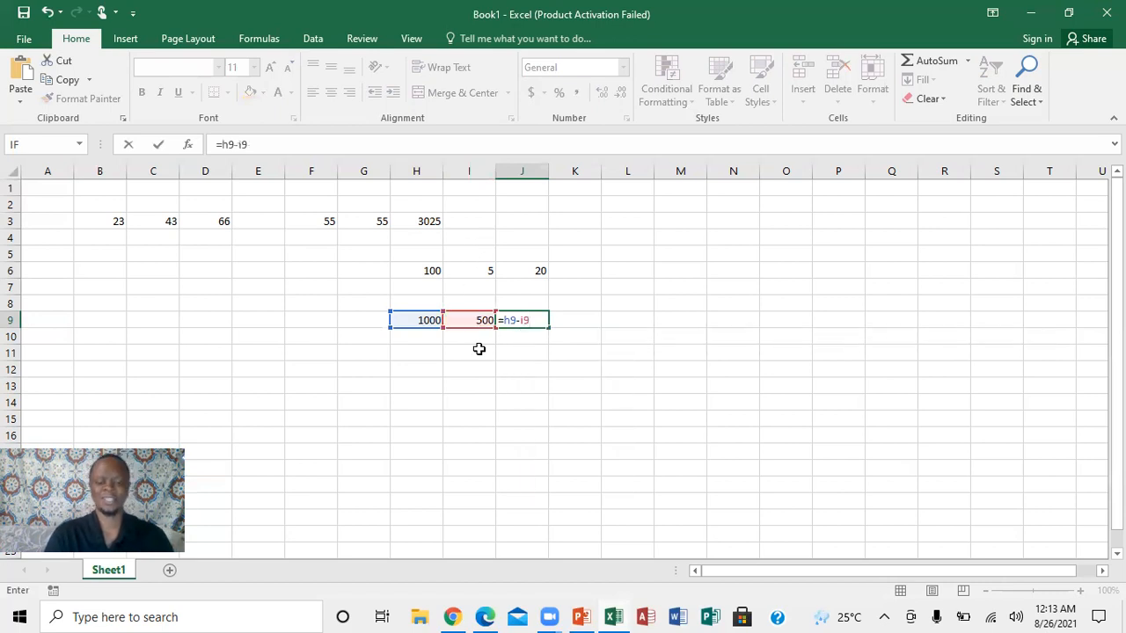
pyautogui.press('Return')
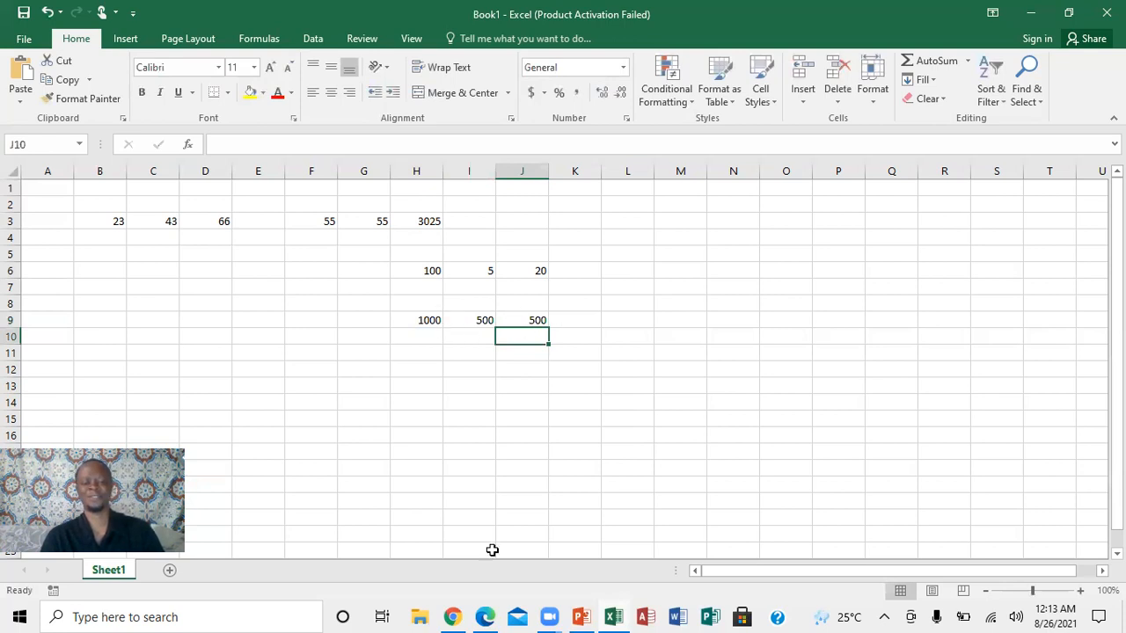
# Check the next topic in the PowerPoint presentation and, back in the Excel workbook, enter 67 in H13 and 98 in I13.
pyautogui.click(582, 615)
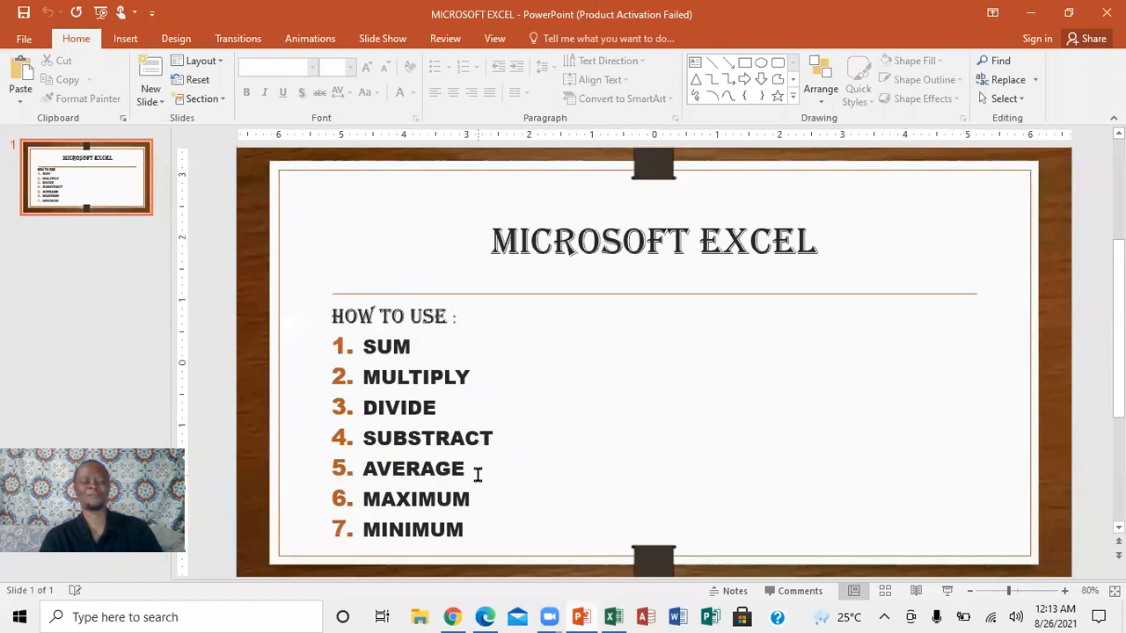
pyautogui.click(611, 616)
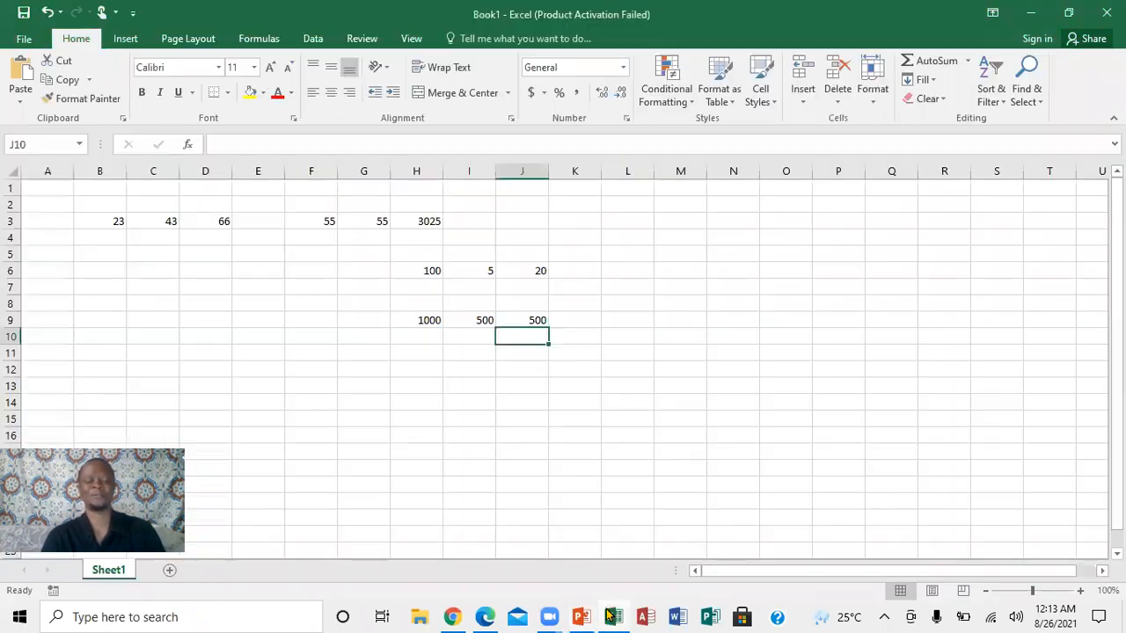
pyautogui.click(421, 388)
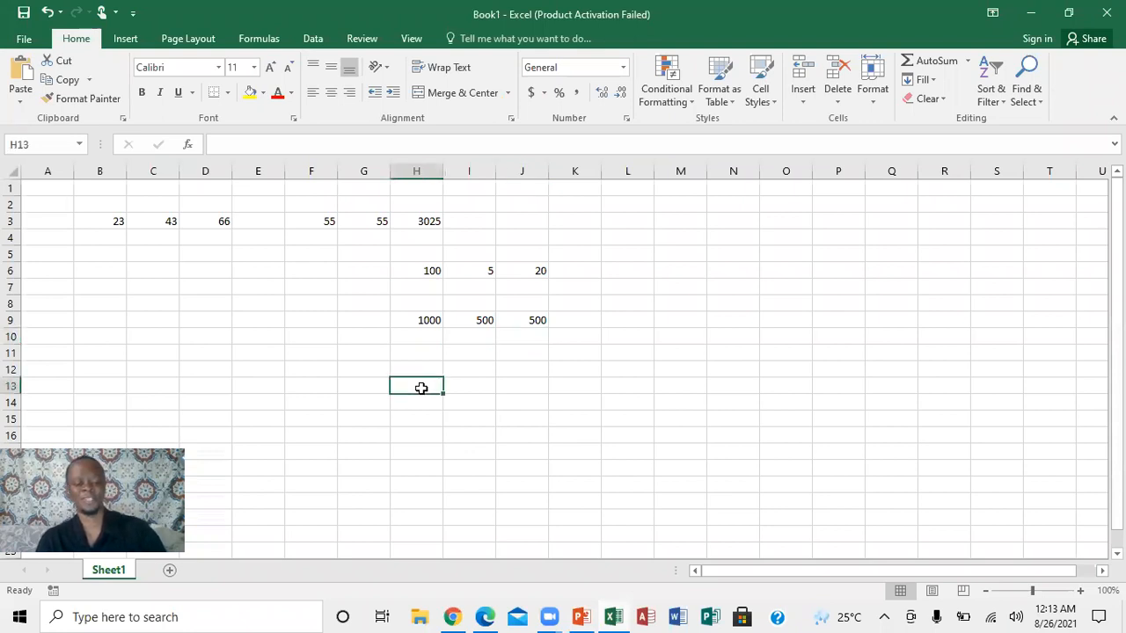
pyautogui.write('67')
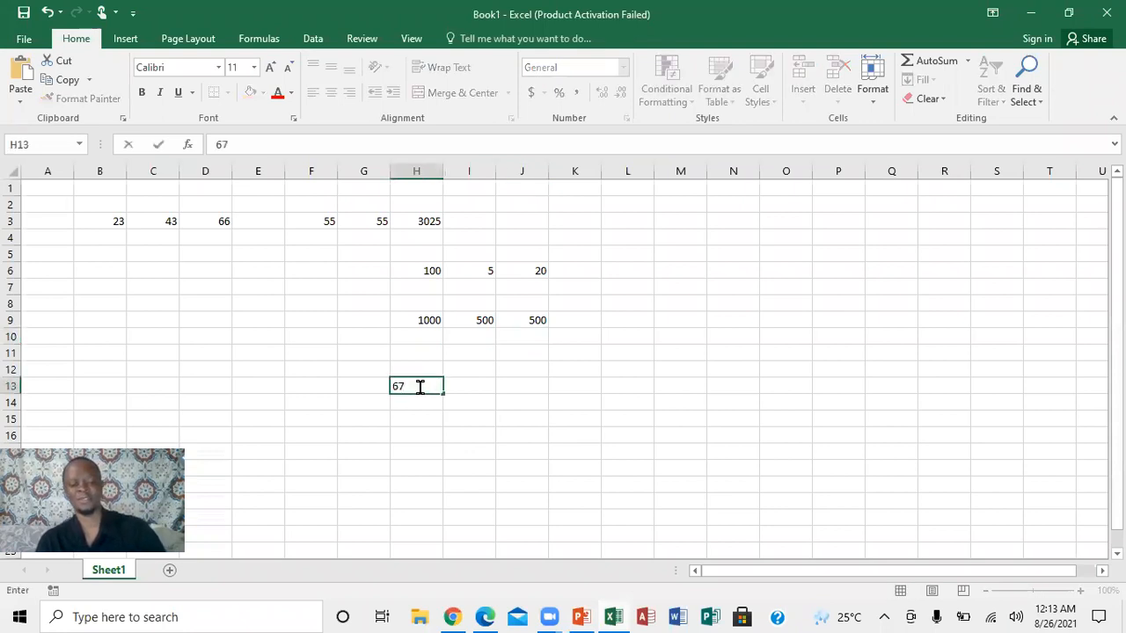
pyautogui.click(467, 385)
pyautogui.write('98')
# Enter the average formula =average(h13:i13) in cell J13.
pyautogui.click(519, 384)
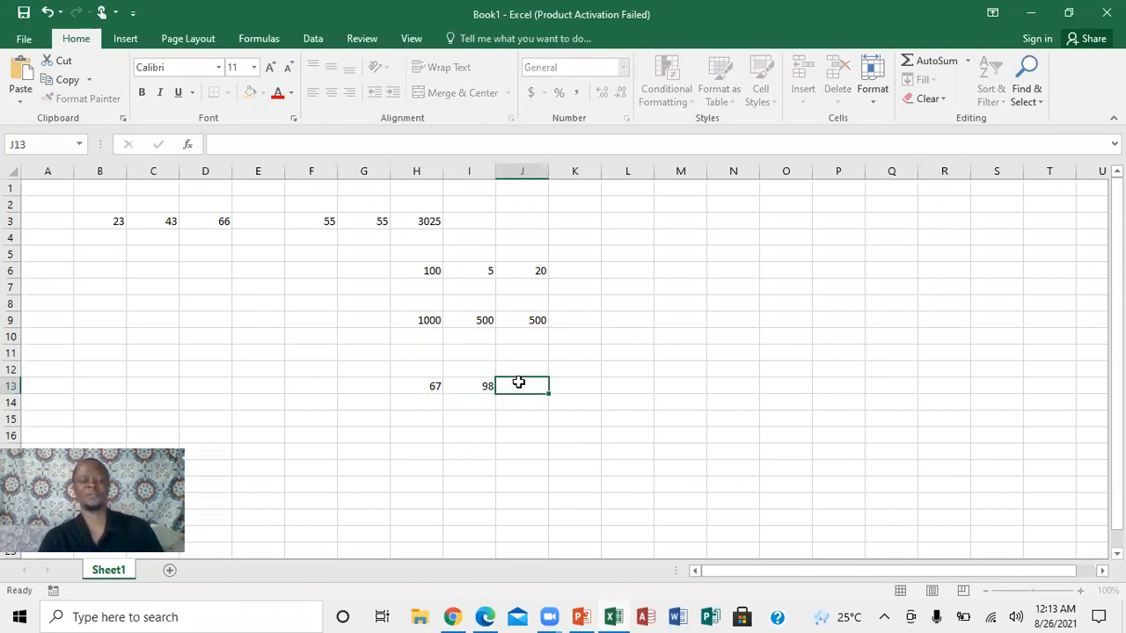
pyautogui.write('=')
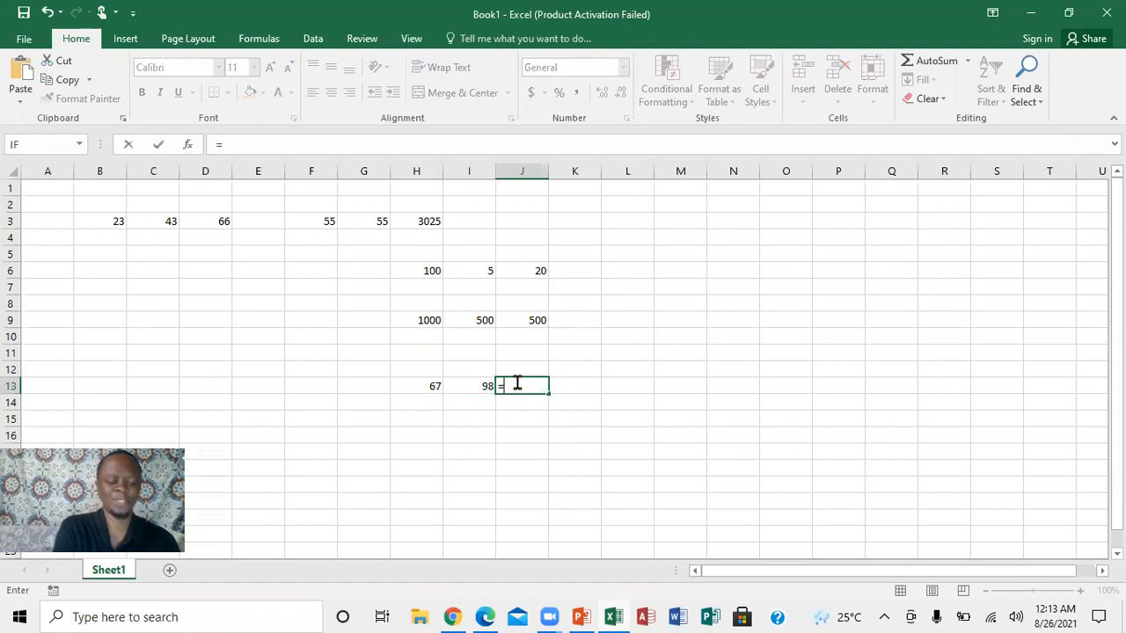
pyautogui.write('a')
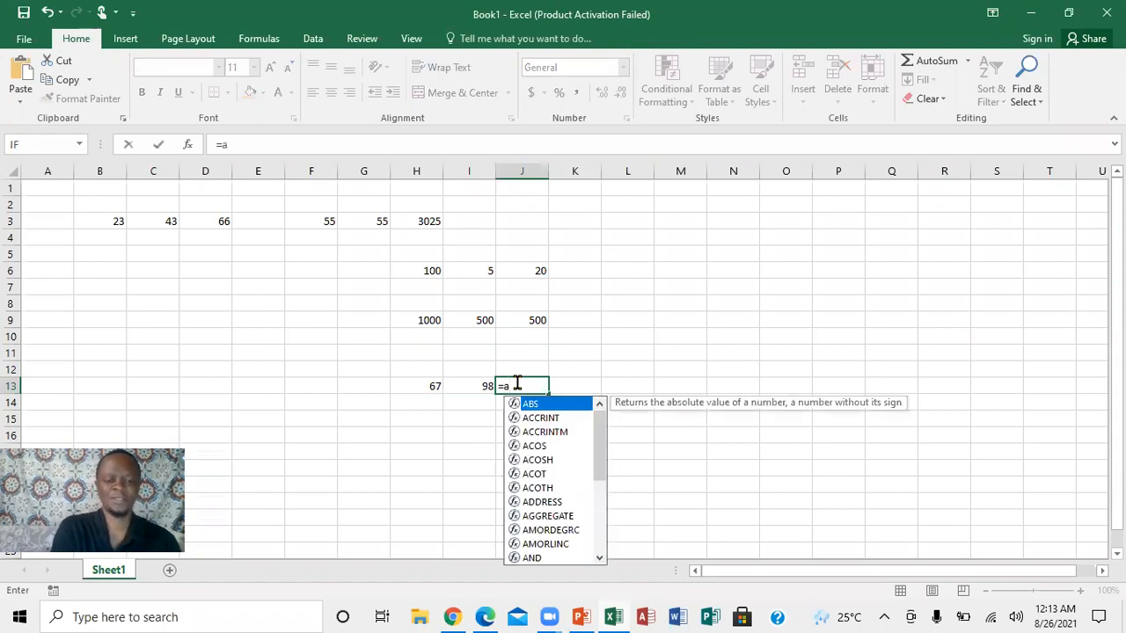
pyautogui.write('vera')
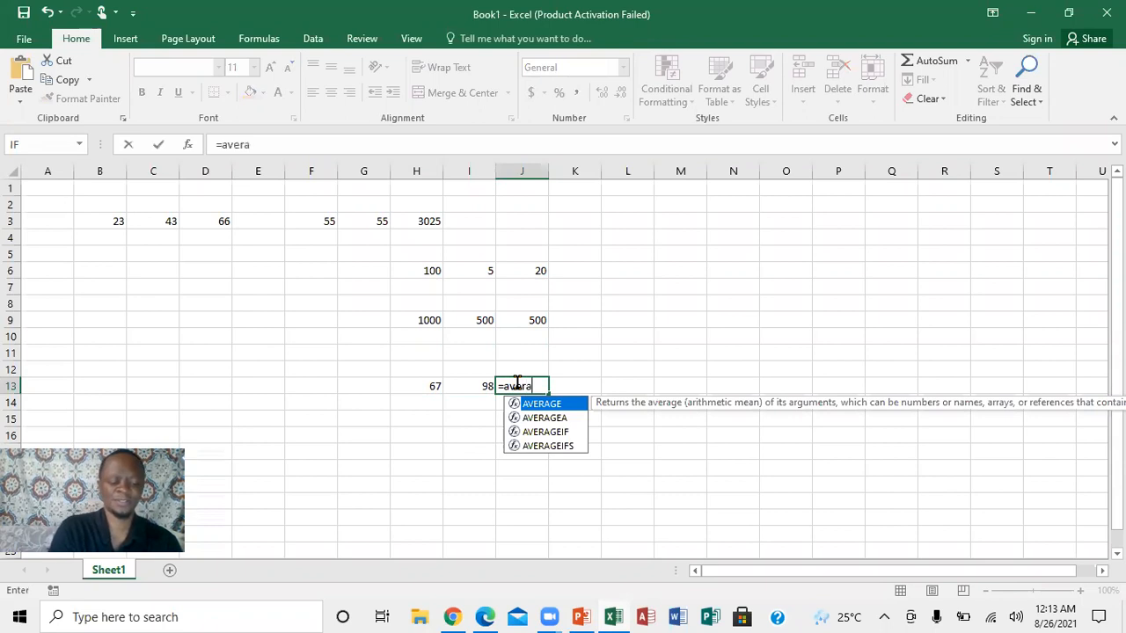
pyautogui.write('ge')
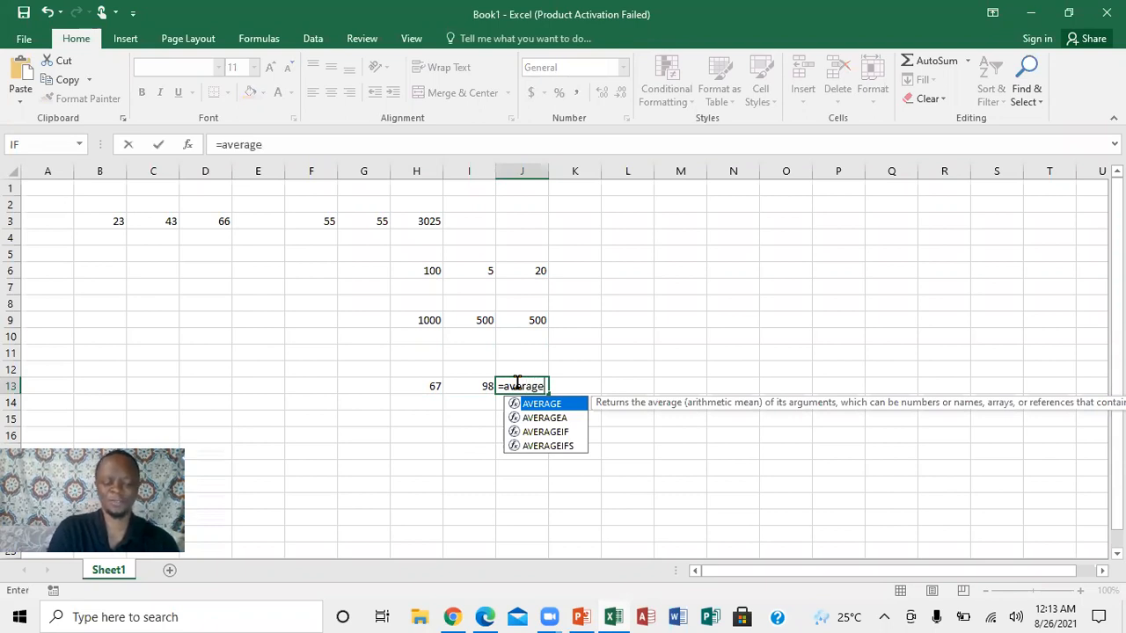
pyautogui.write('(')
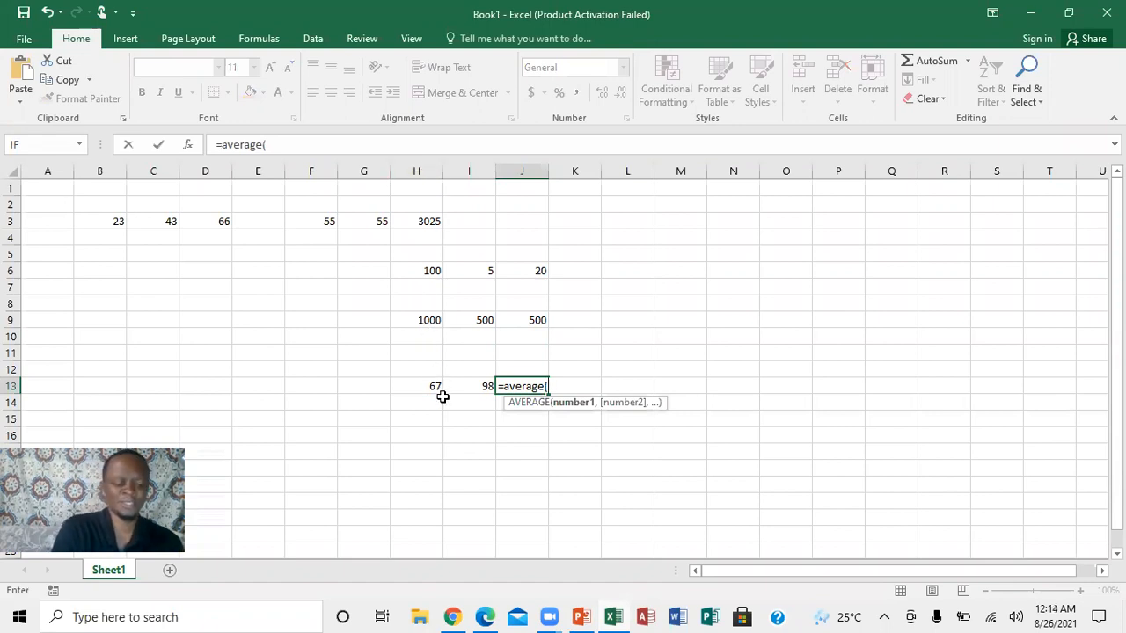
pyautogui.write('h13')
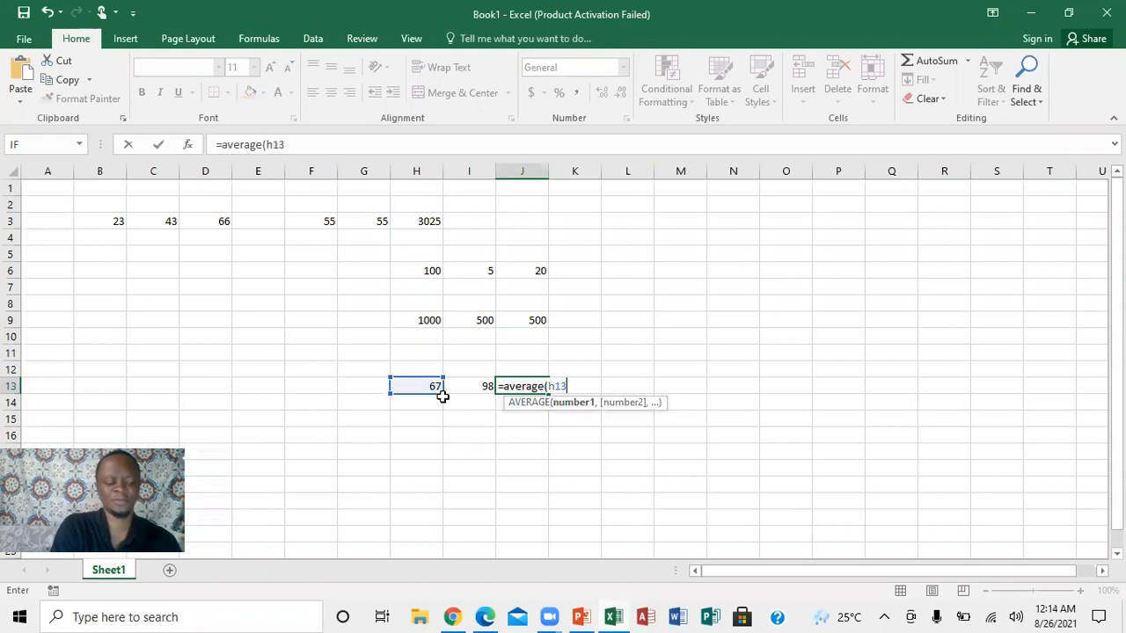
pyautogui.write(':')
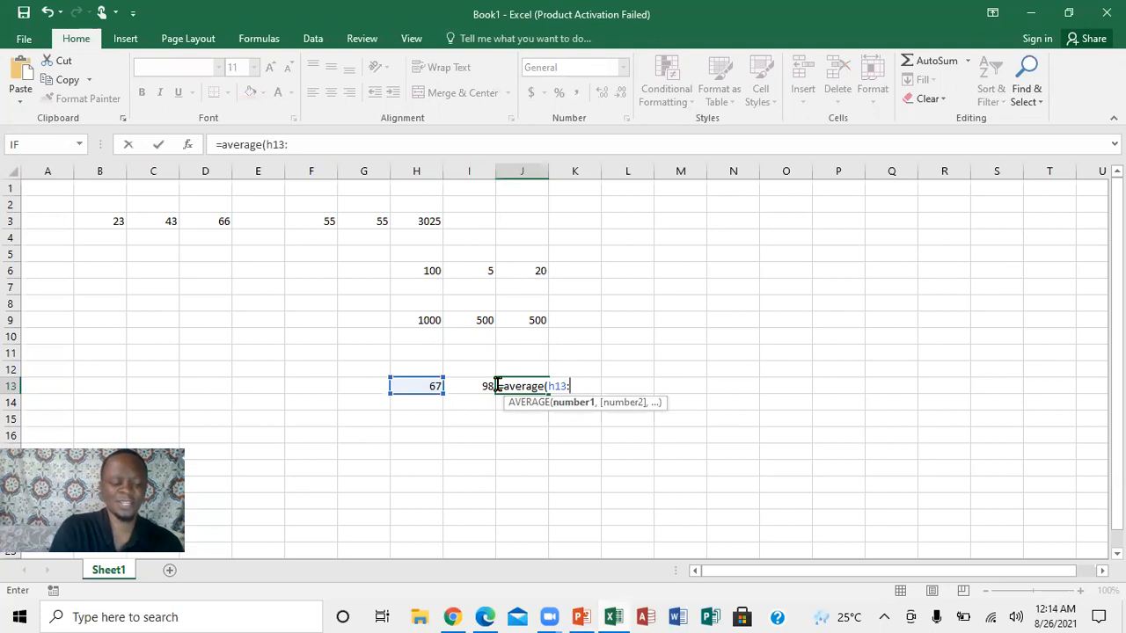
pyautogui.write('i13')
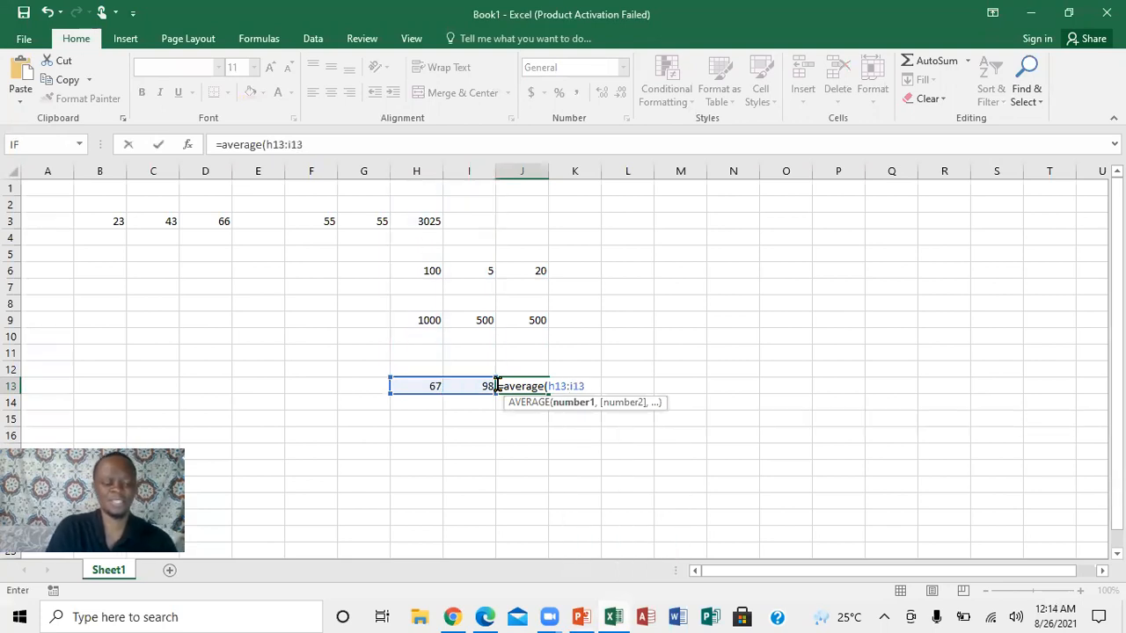
pyautogui.write(')')
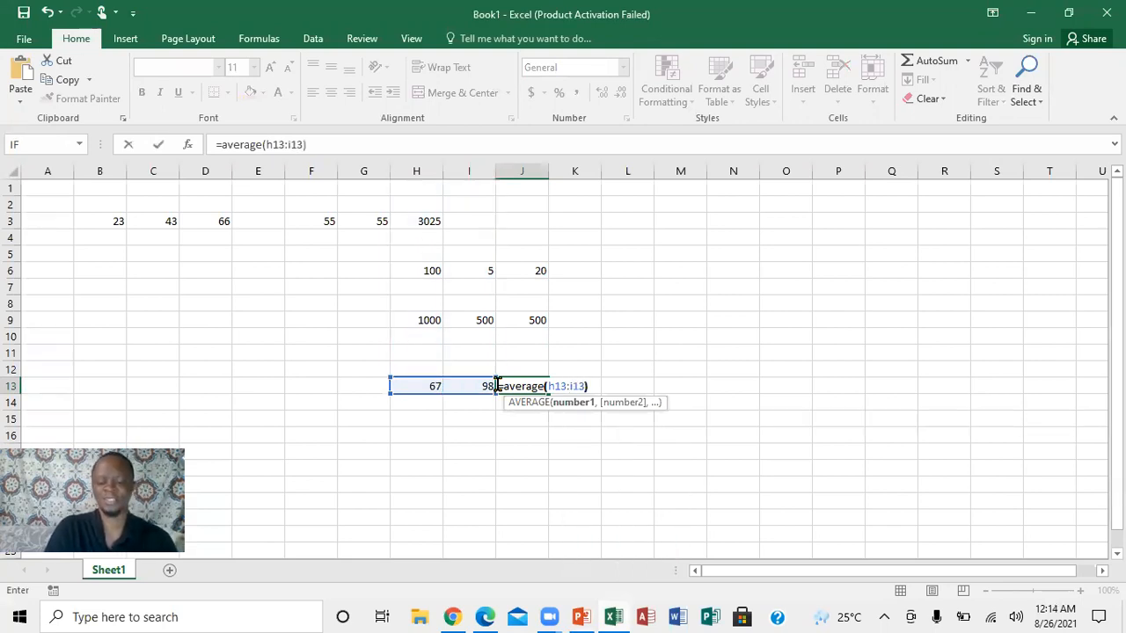
pyautogui.press('Return')
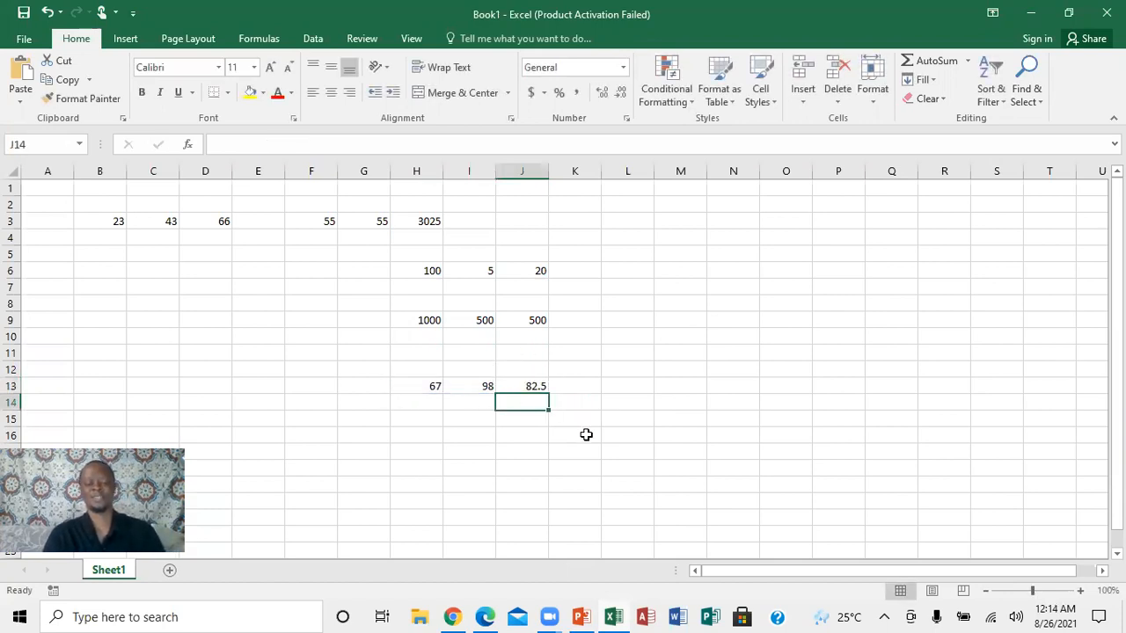
# Check the topic list in PowerPoint and, back in the Excel workbook, begin a maximum formula in cell H15 with =max(h15:.
pyautogui.click(584, 617)
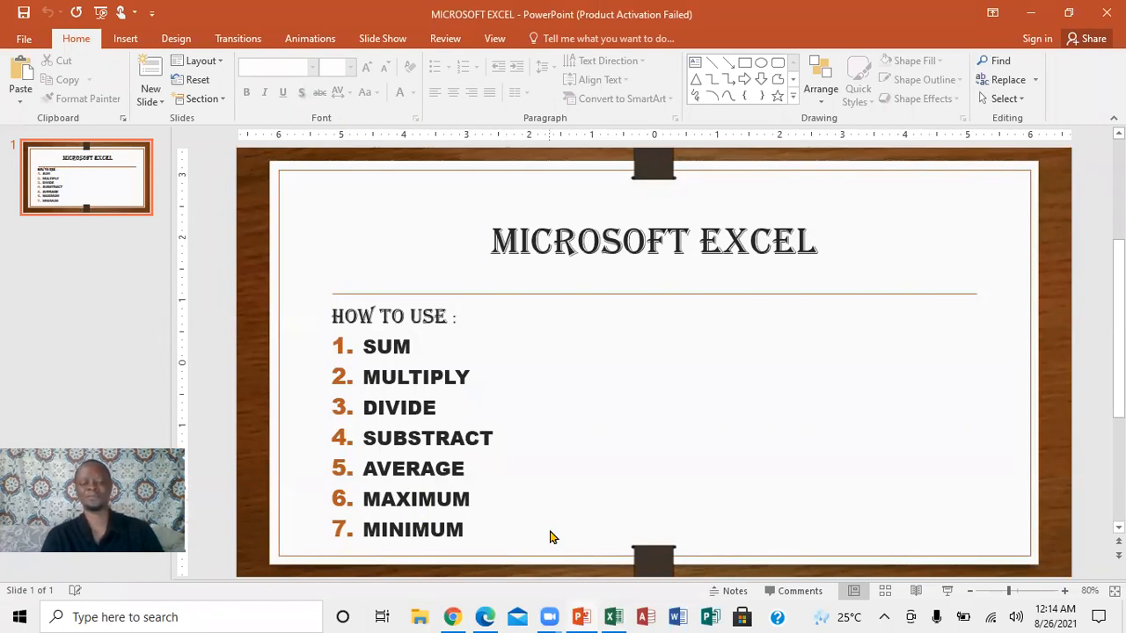
pyautogui.click(613, 616)
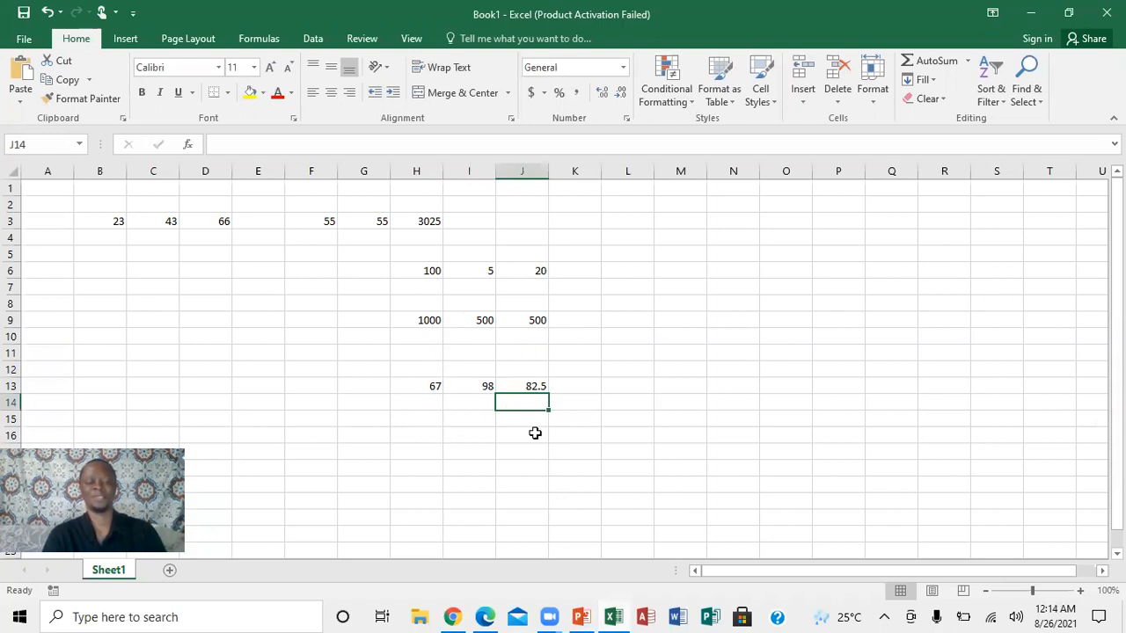
pyautogui.click(430, 430)
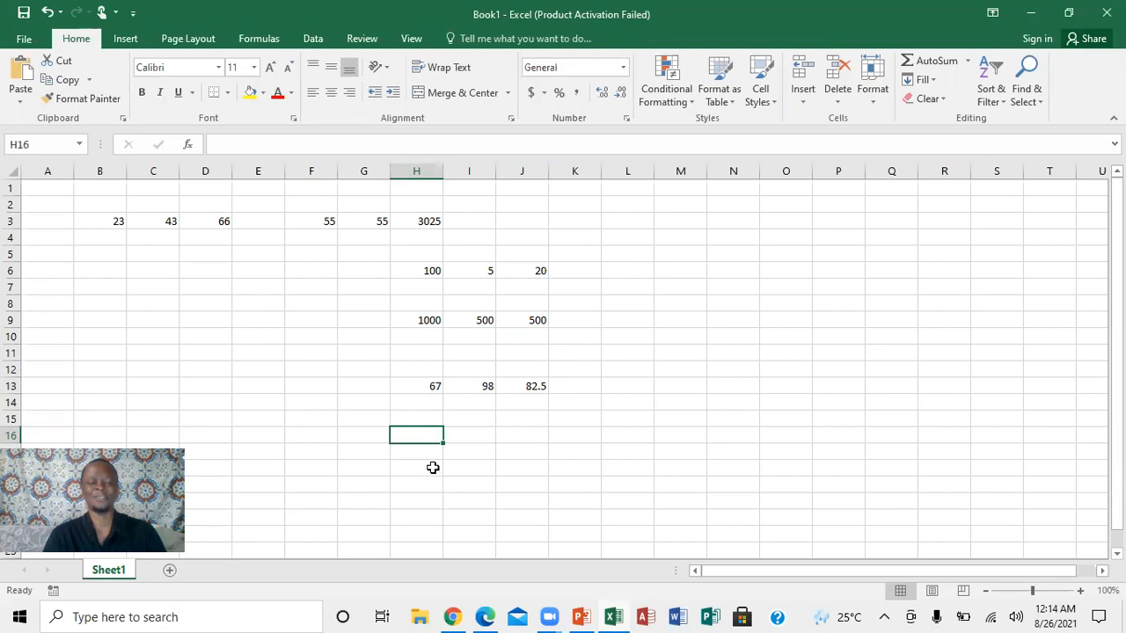
pyautogui.click(426, 417)
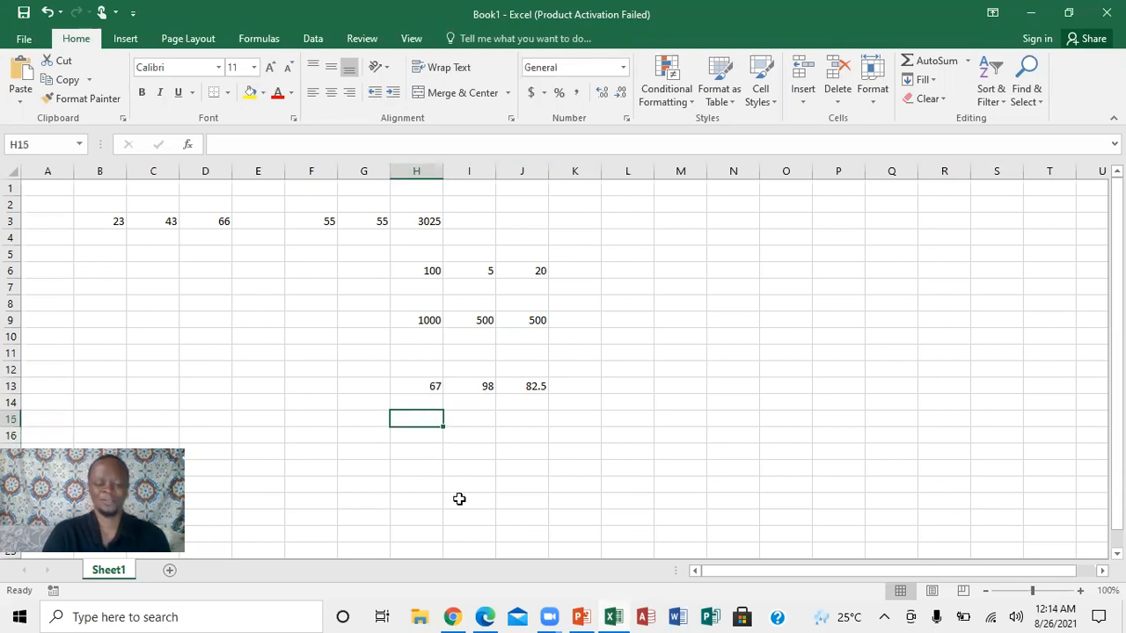
pyautogui.write('=')
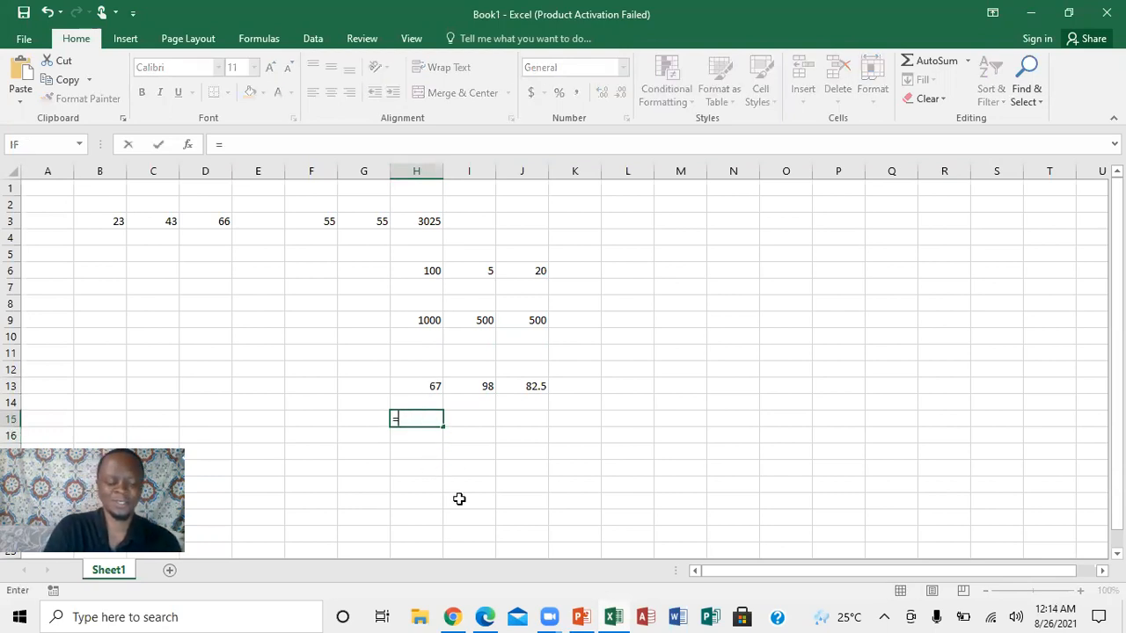
pyautogui.write('m')
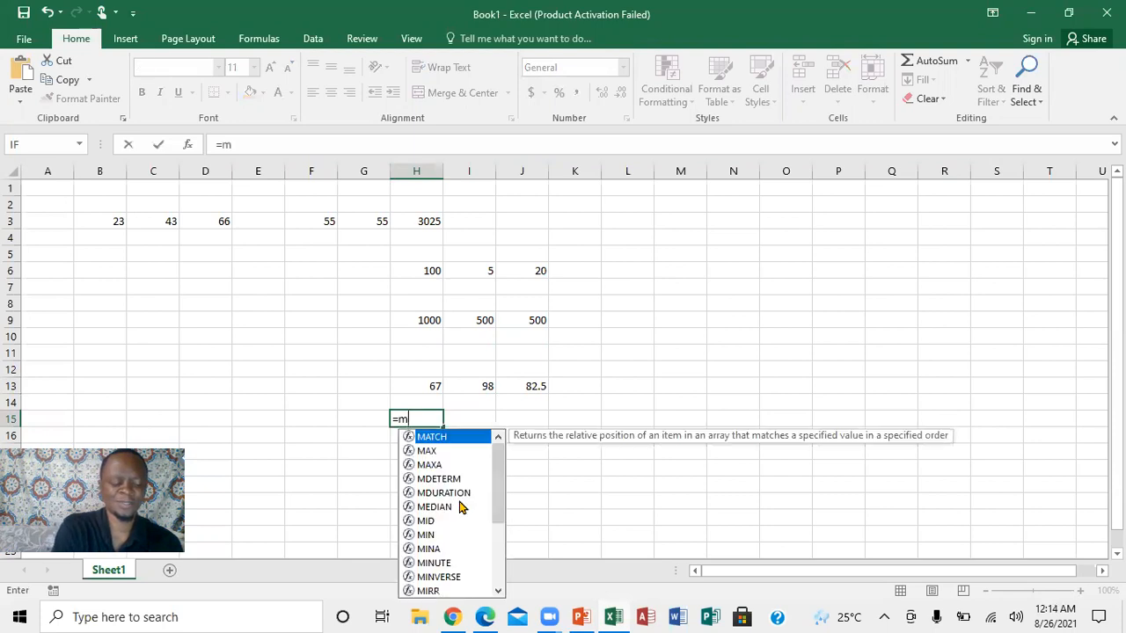
pyautogui.write('as')
pyautogui.press('BackSpace')
pyautogui.write('x')
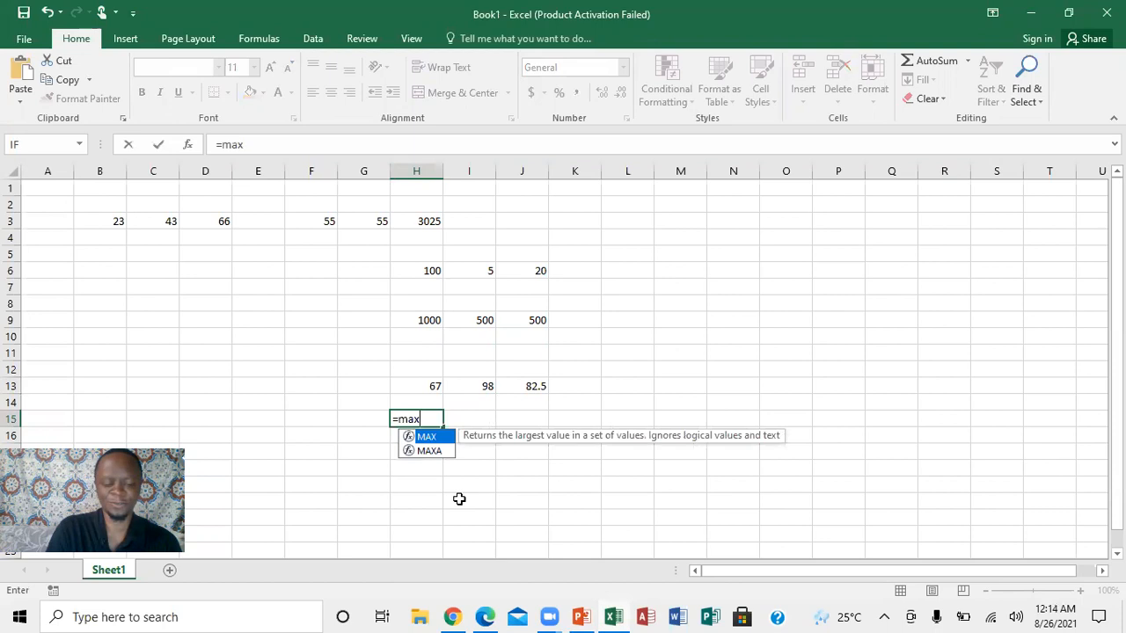
pyautogui.write('(')
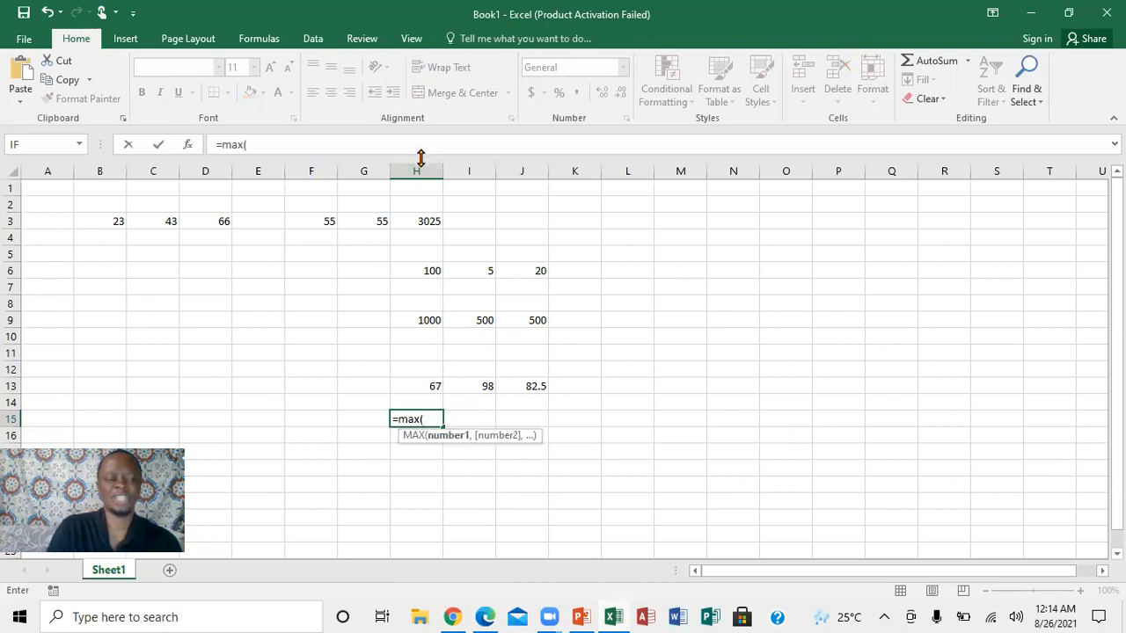
pyautogui.write('h15:')
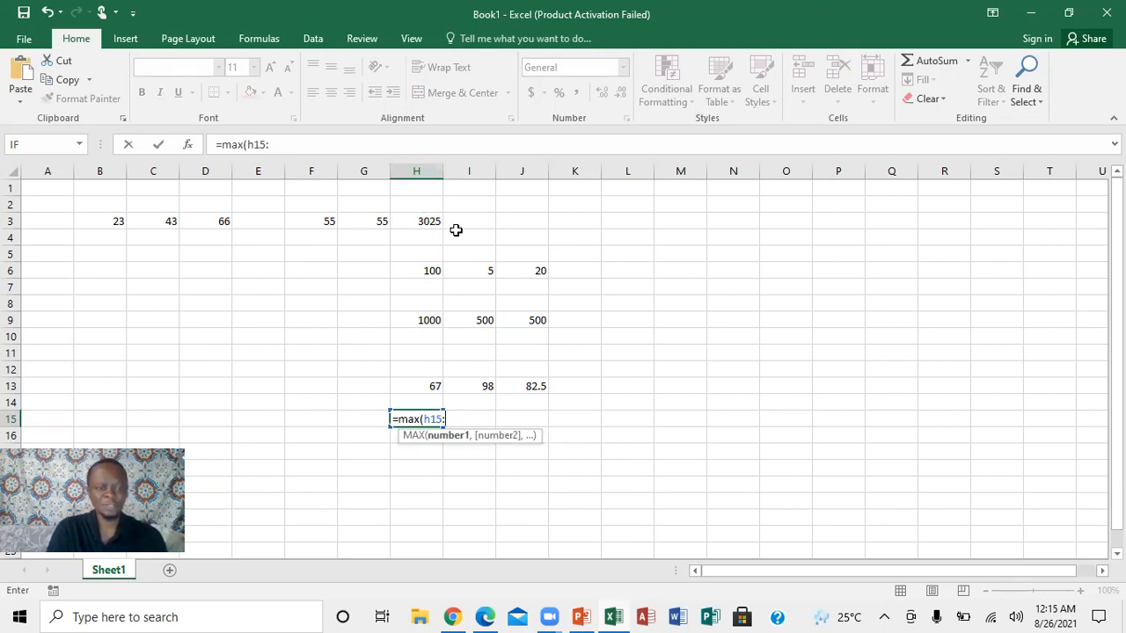
# Try completing the maximum formula in cell H15 as =max(h3:h15) and dismiss the resulting alert.
pyautogui.click(293, 147)
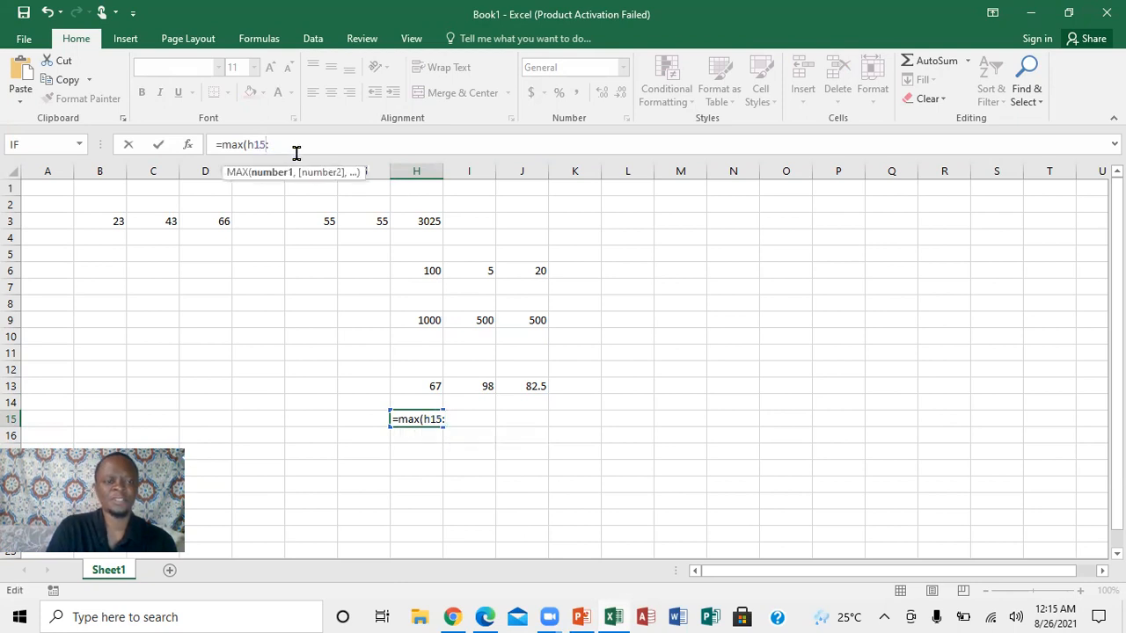
pyautogui.press('BackSpace')
pyautogui.press('BackSpace')
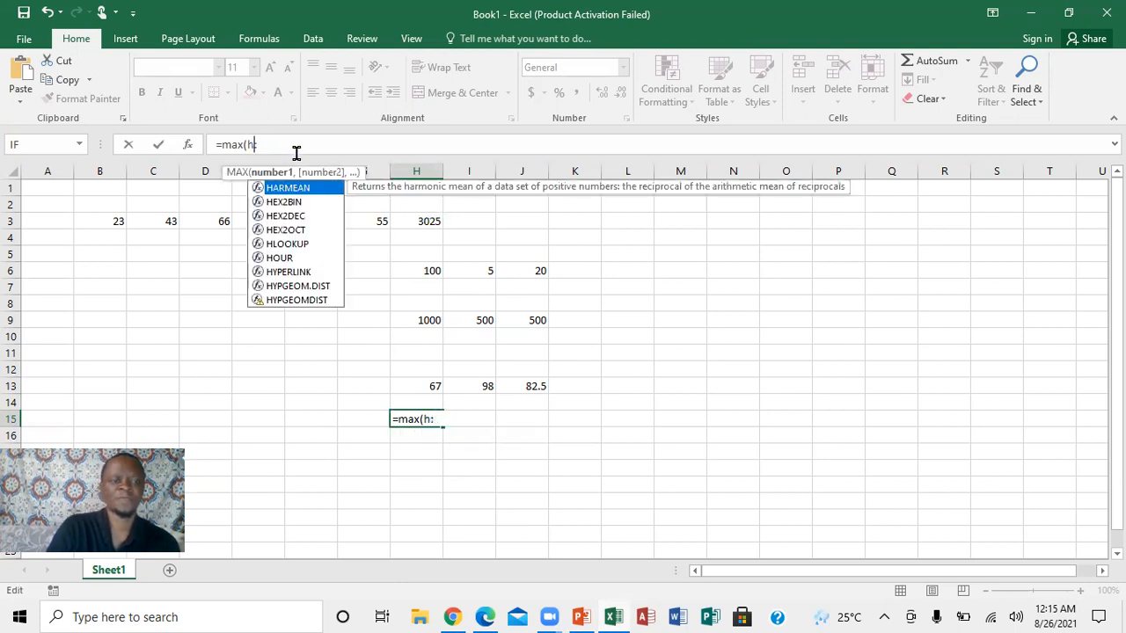
pyautogui.write('3:')
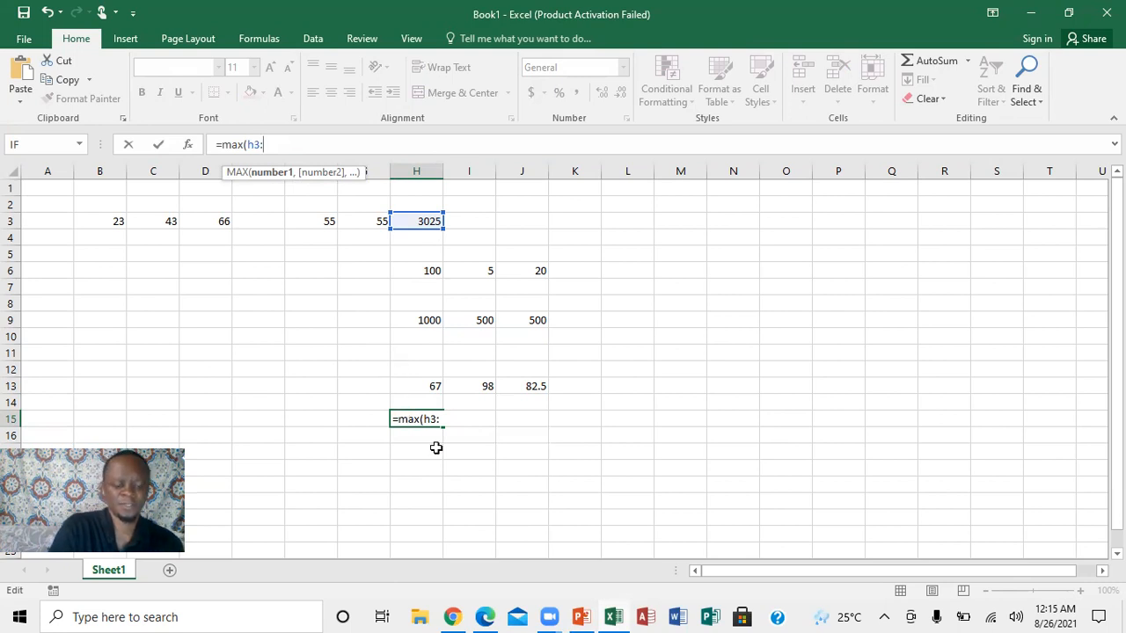
pyautogui.write('h1')
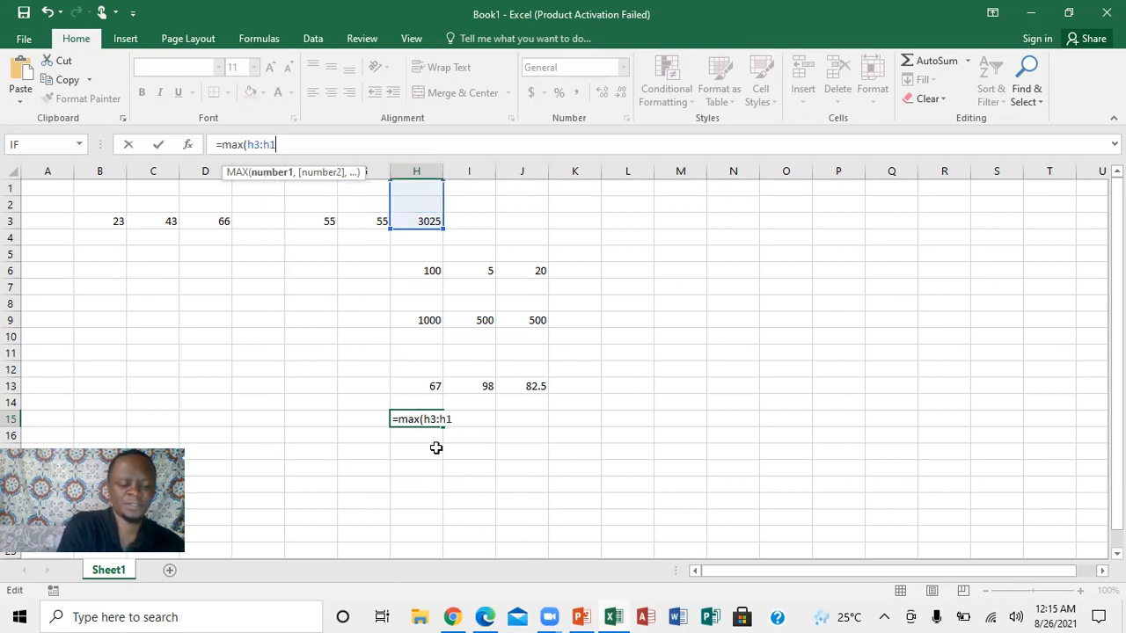
pyautogui.write('5')
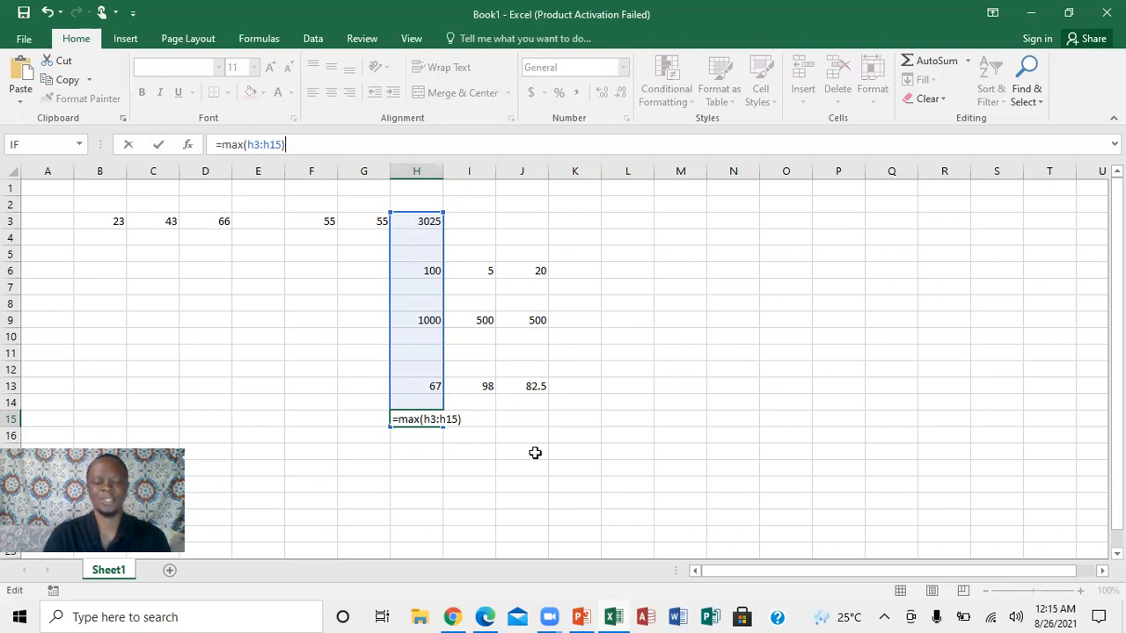
pyautogui.press('Return')
pyautogui.click(536, 364)
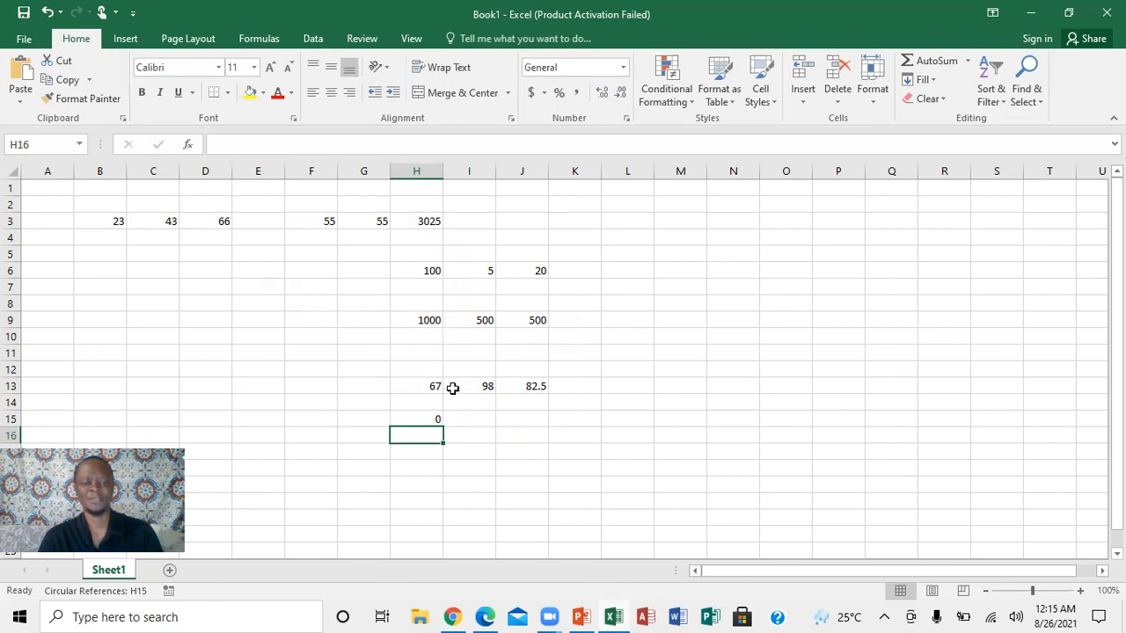
# Replace the formula in cell H15 with =max(h3:h13) to find the maximum of the column H numbers above it.
pyautogui.click(437, 422)
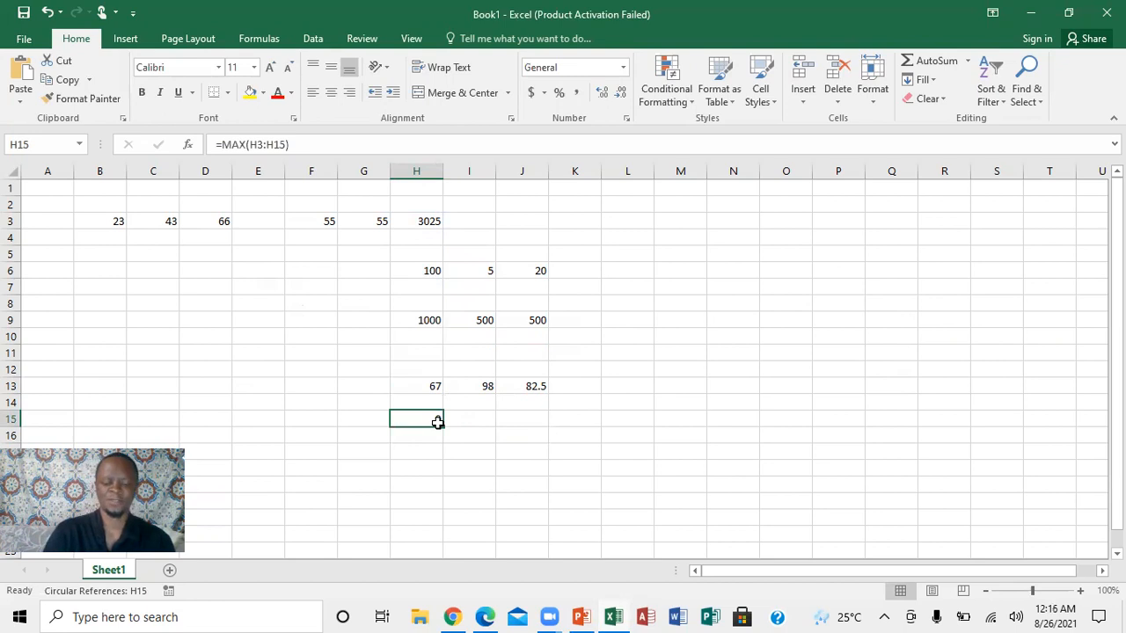
pyautogui.write('=')
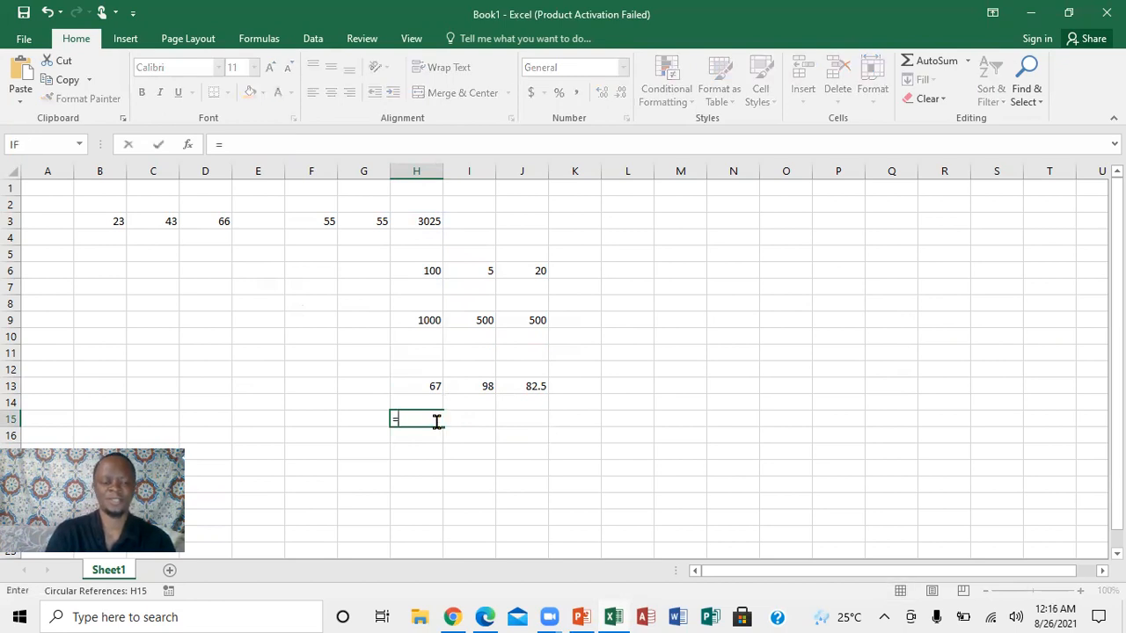
pyautogui.write('ma')
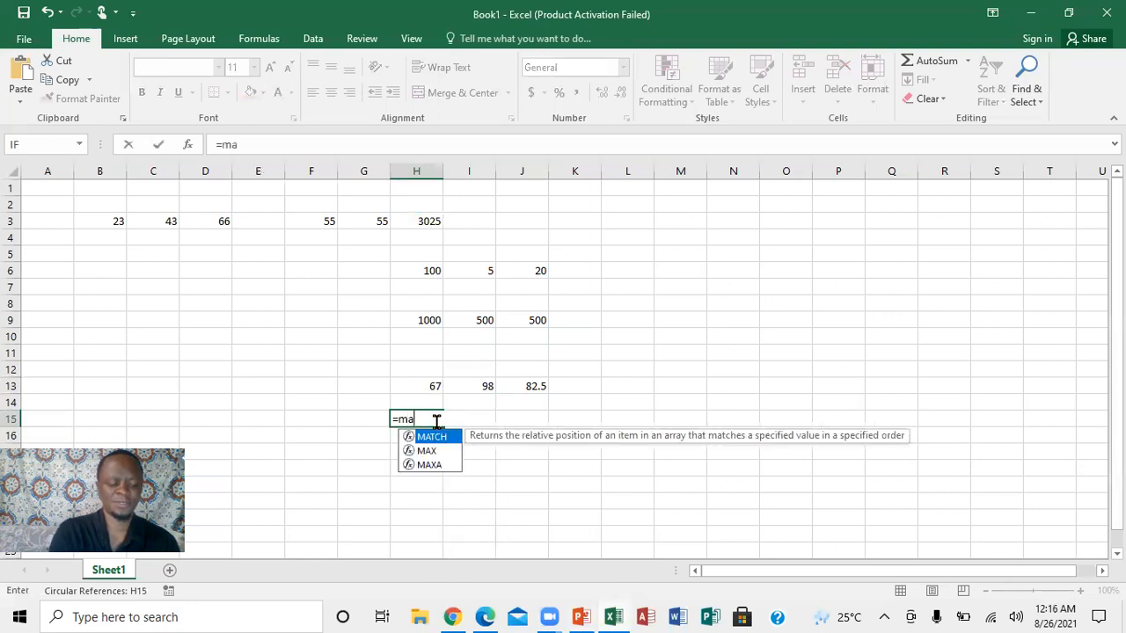
pyautogui.write('x')
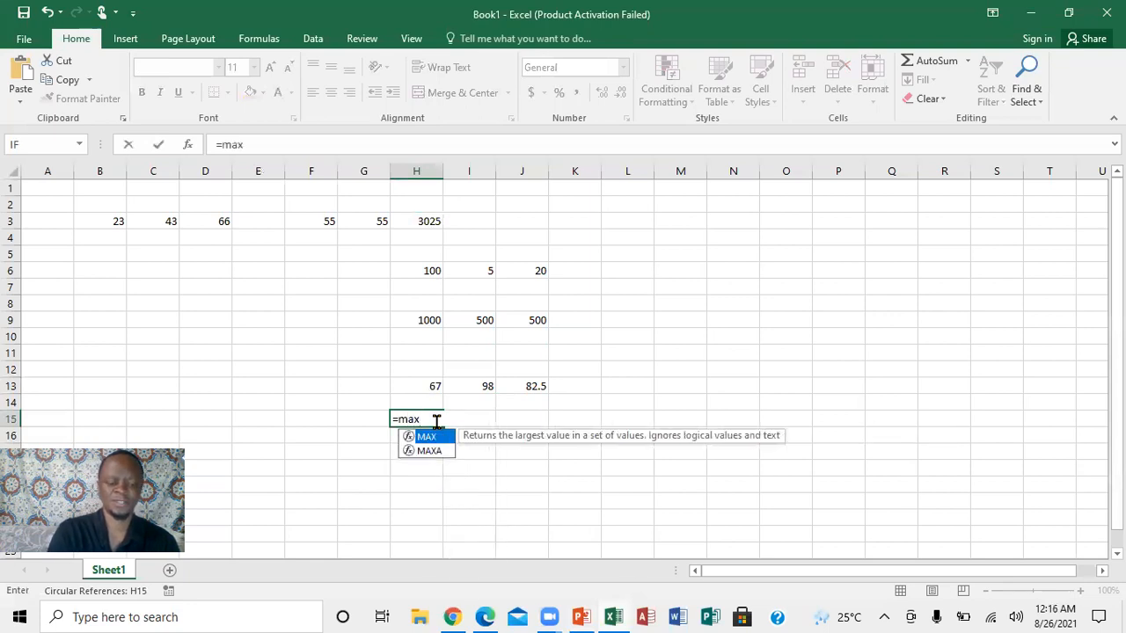
pyautogui.write('(')
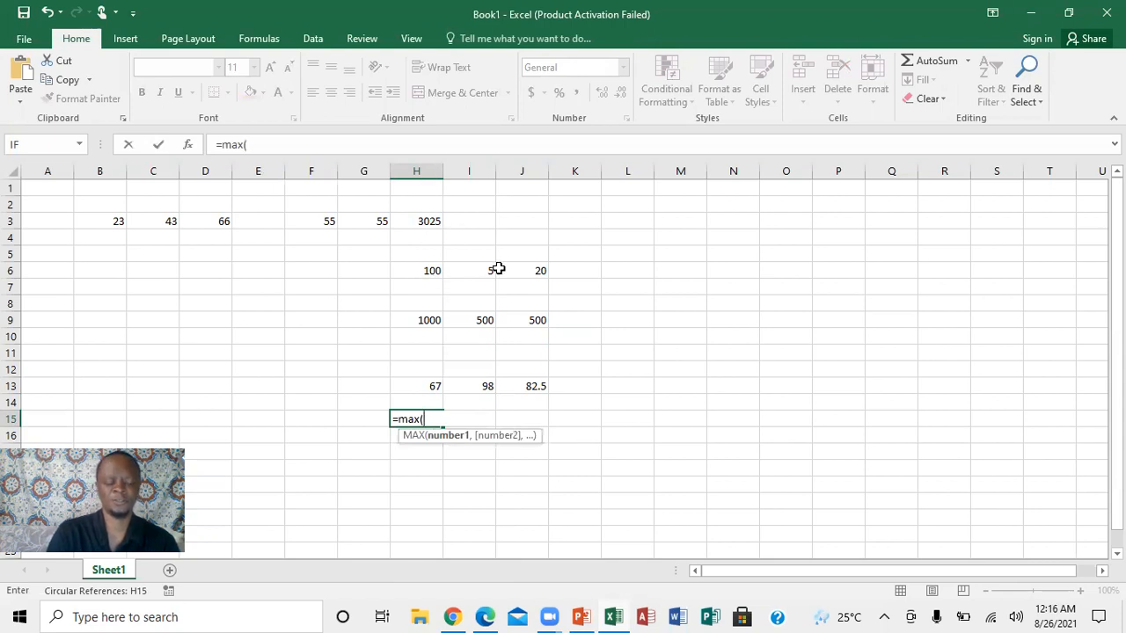
pyautogui.write('h3')
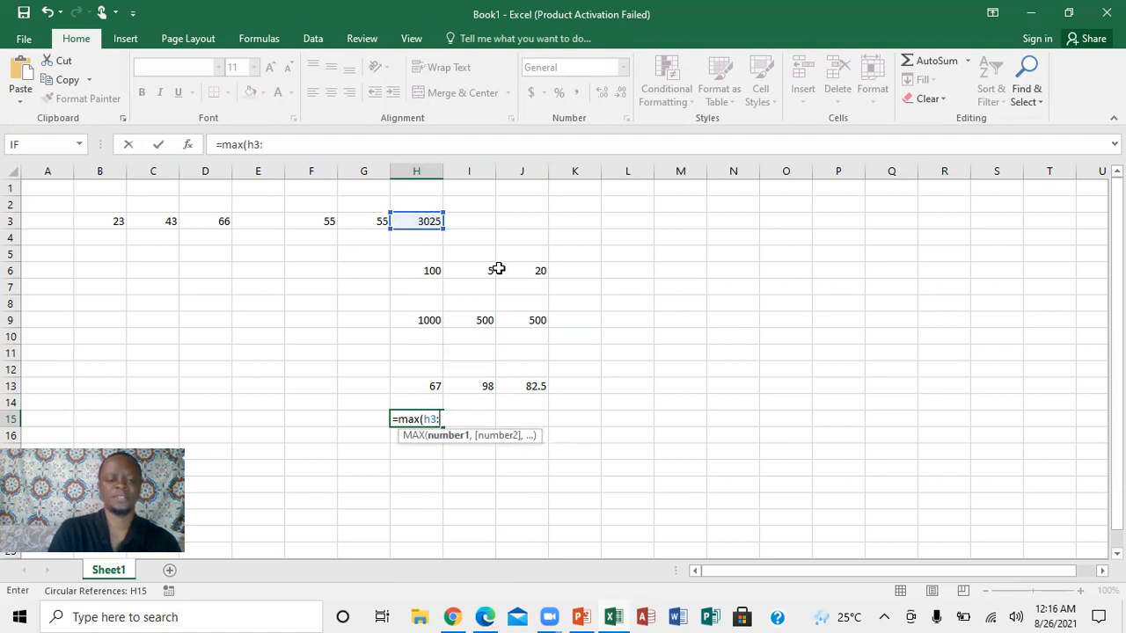
pyautogui.write(':')
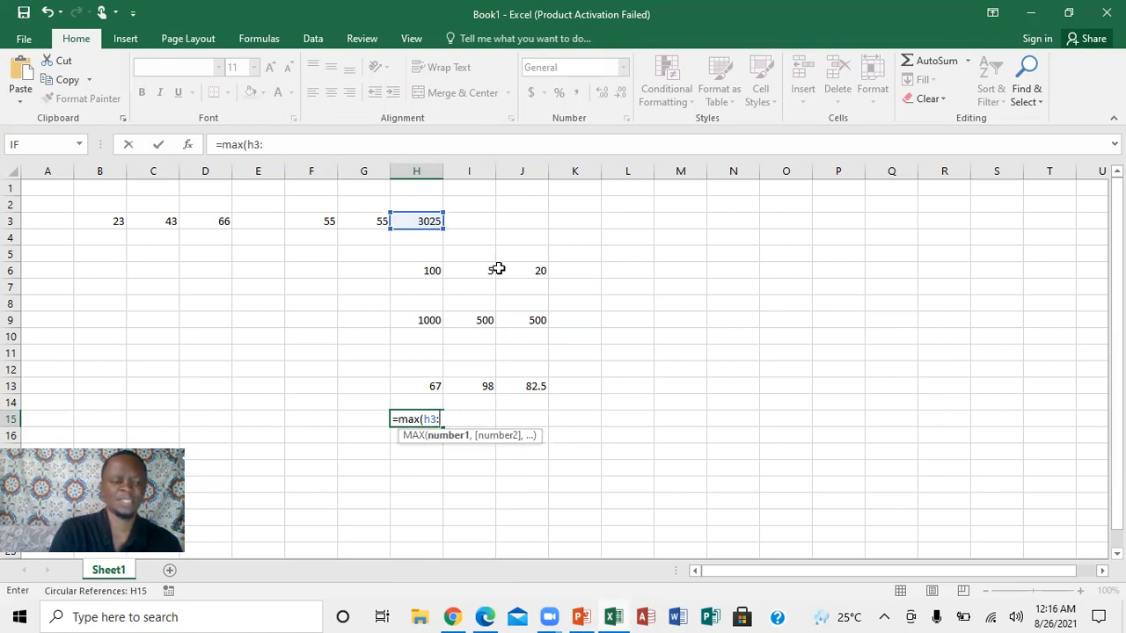
pyautogui.write('h')
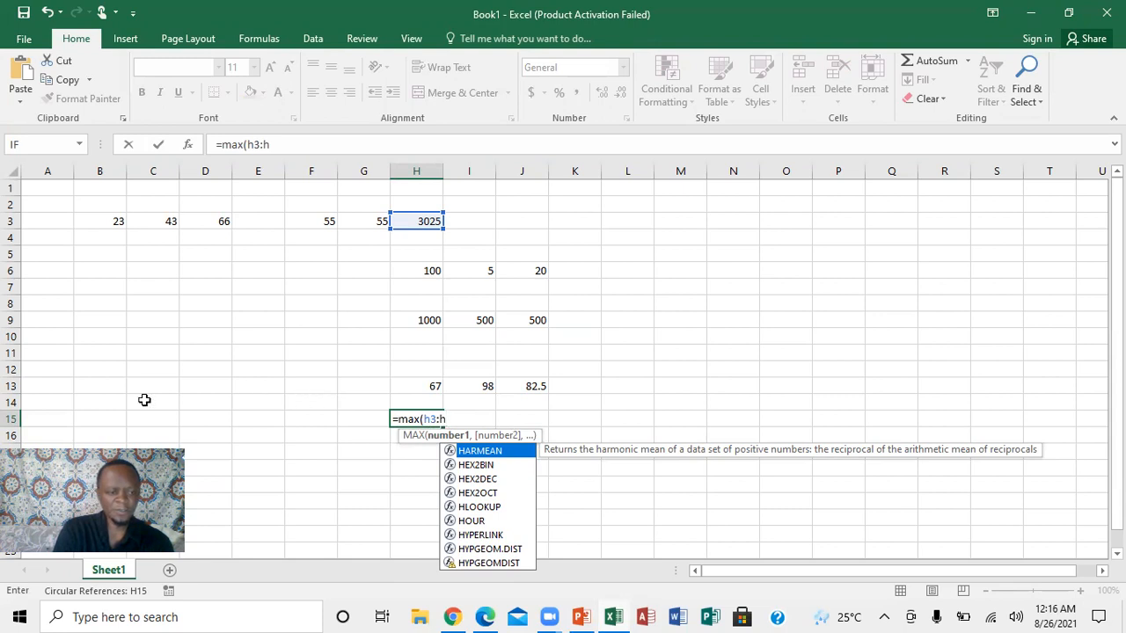
pyautogui.write('13')
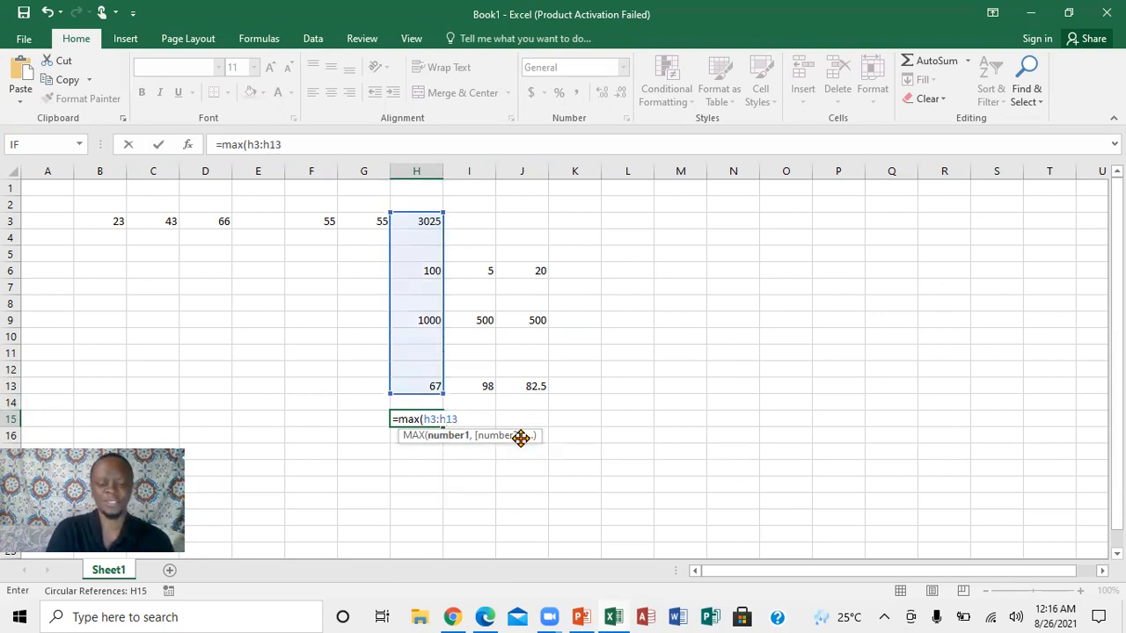
pyautogui.write(')')
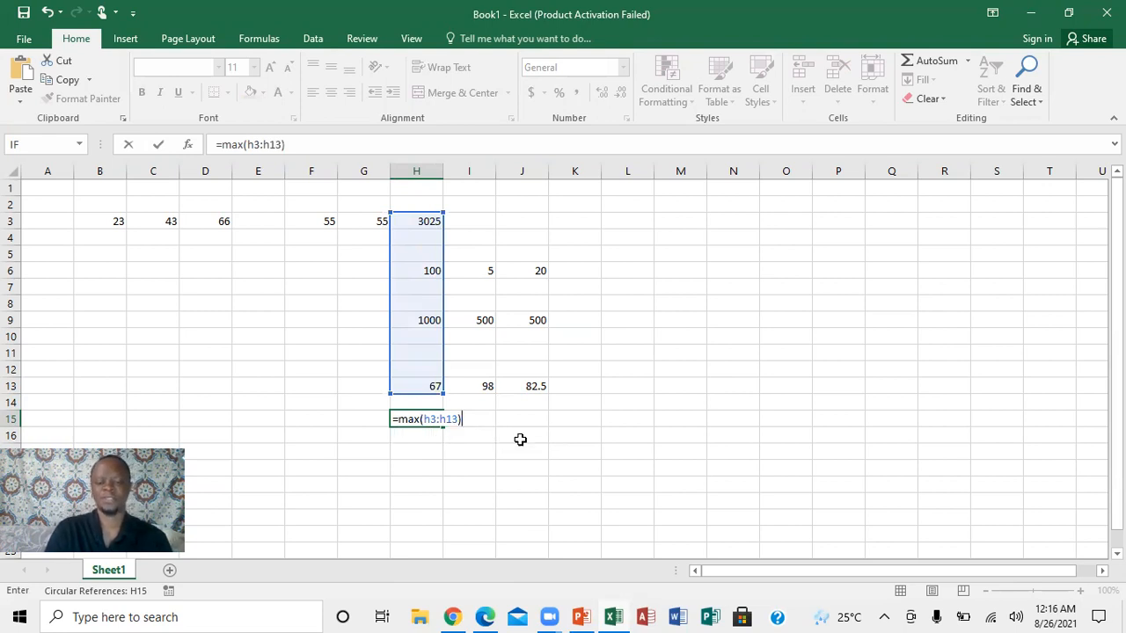
pyautogui.press('Return')
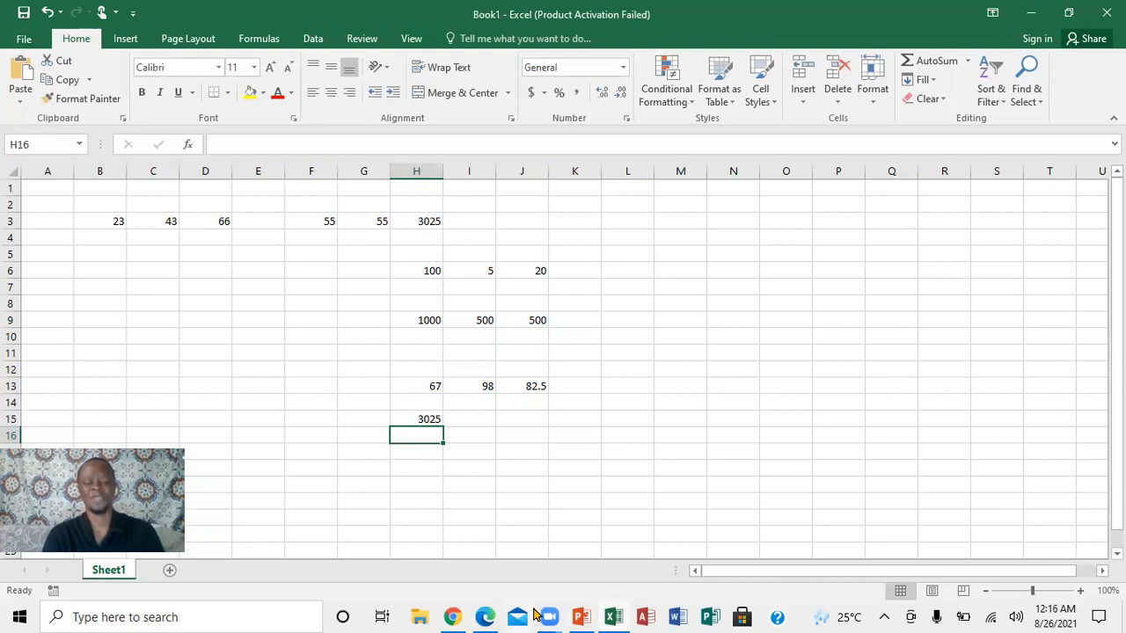
# Check the last topic in the PowerPoint presentation and, back in the Excel workbook, try entering the minimum formula =min(h3:13) in cell H16.
pyautogui.moveTo(580, 615)
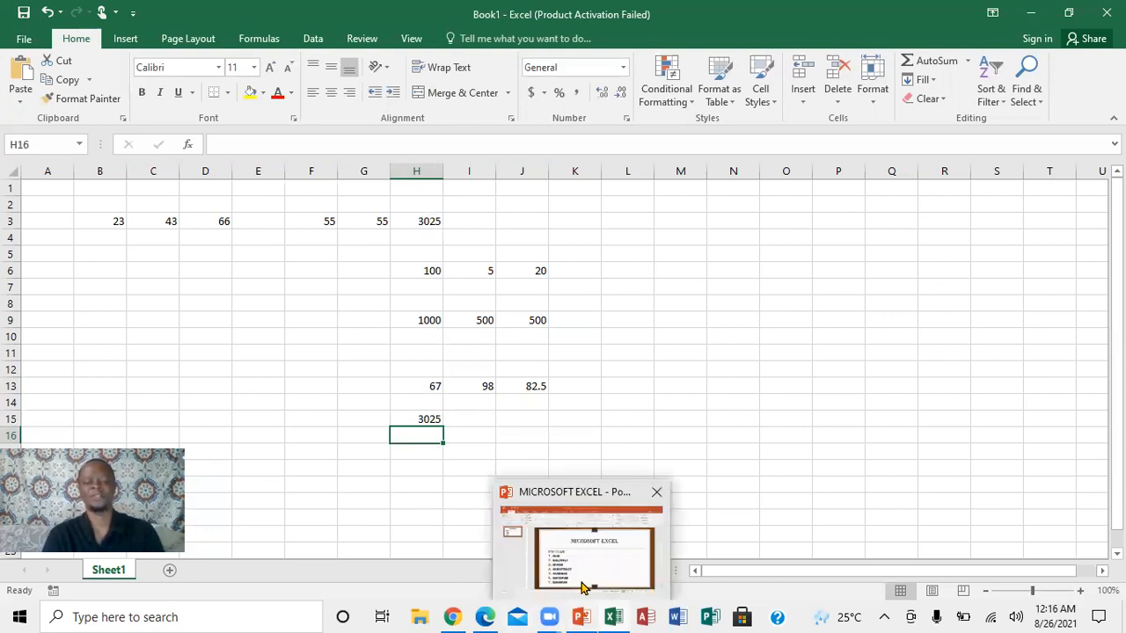
pyautogui.click(584, 581)
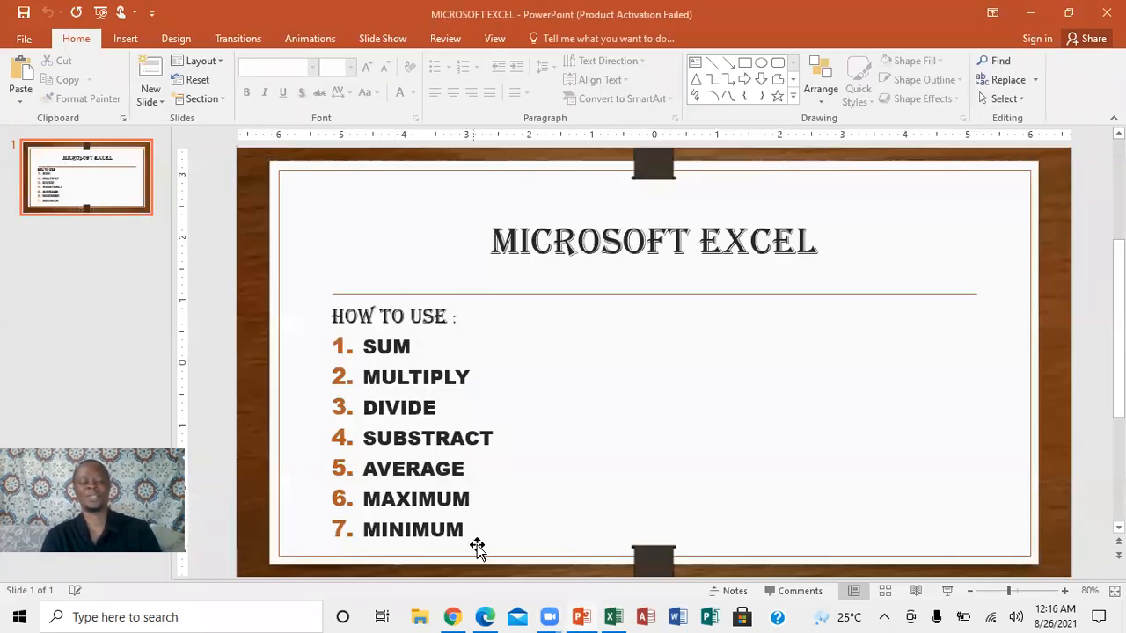
pyautogui.click(619, 615)
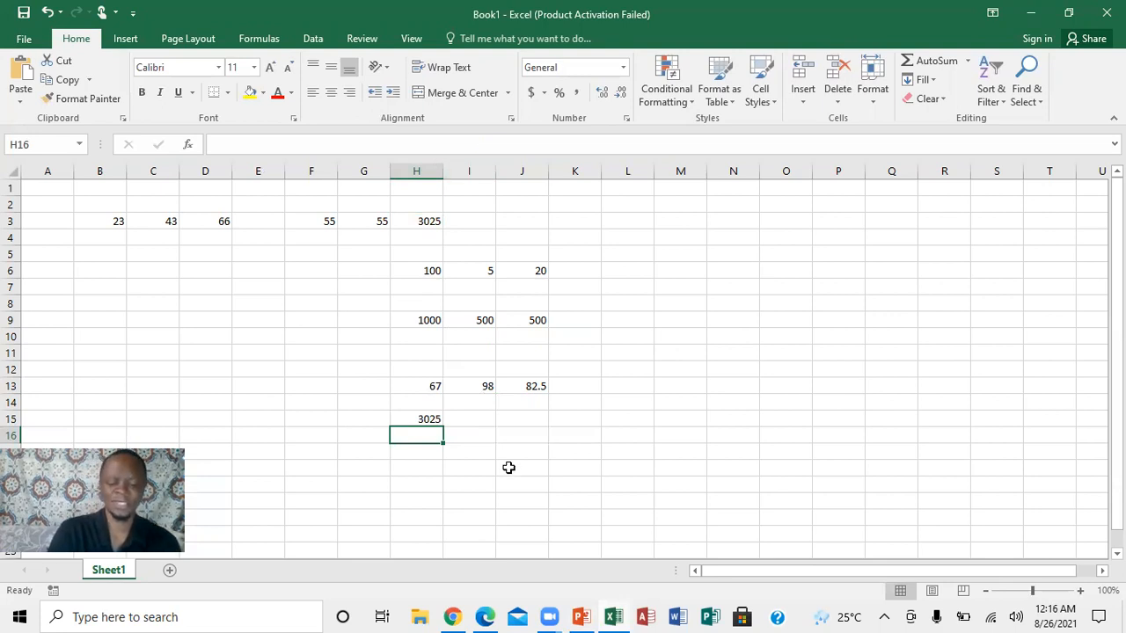
pyautogui.write('=min')
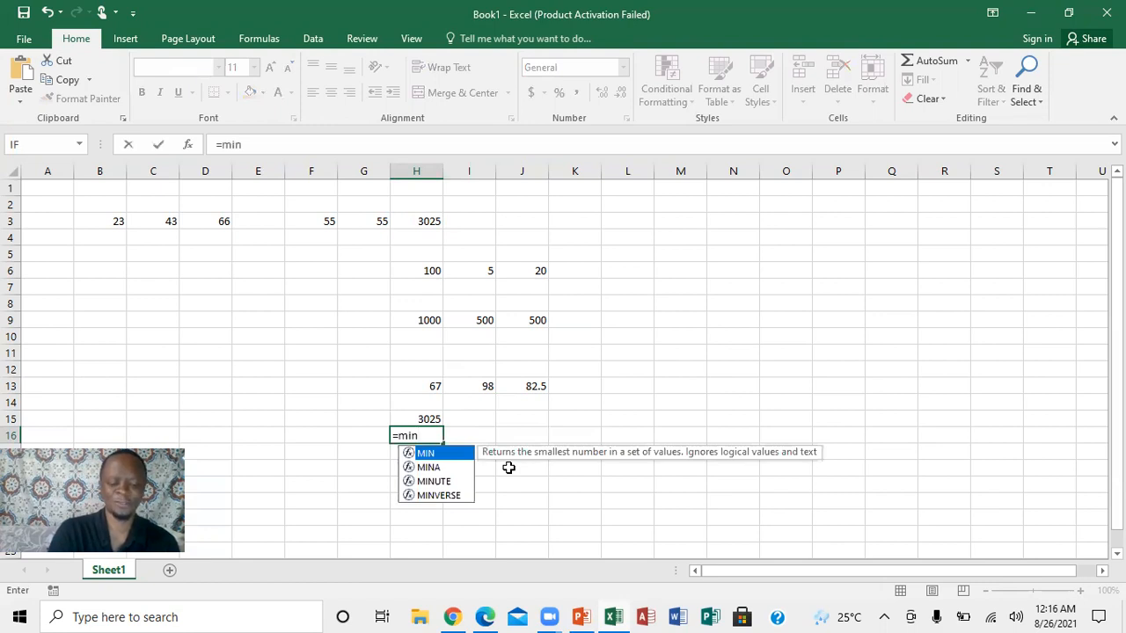
pyautogui.write('(')
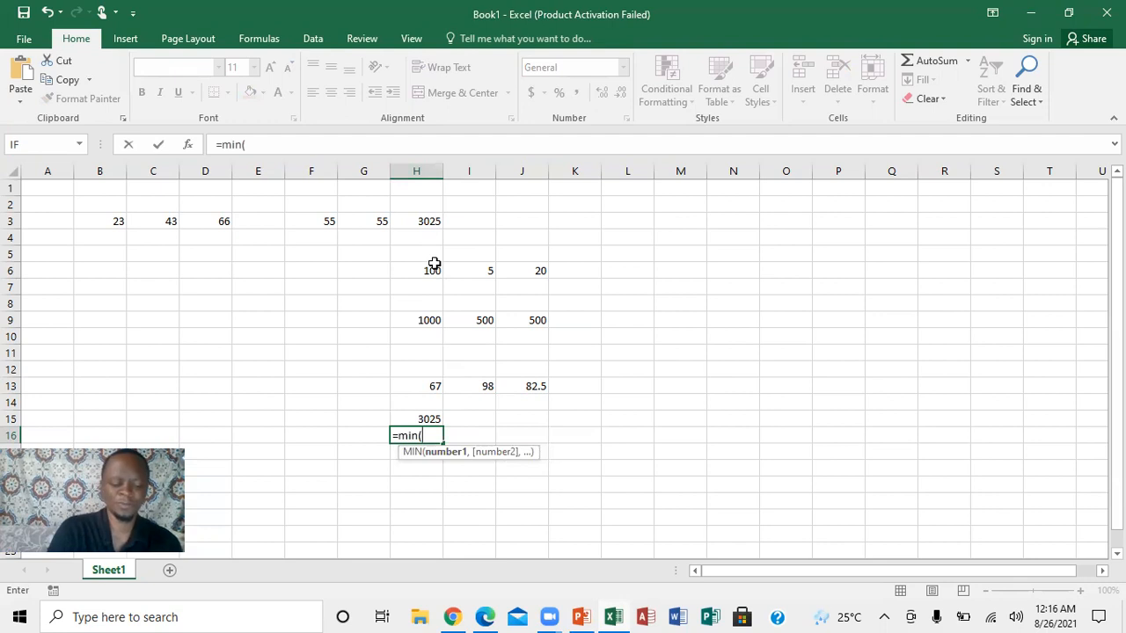
pyautogui.write('n')
pyautogui.press('BackSpace')
pyautogui.write('h3:13')
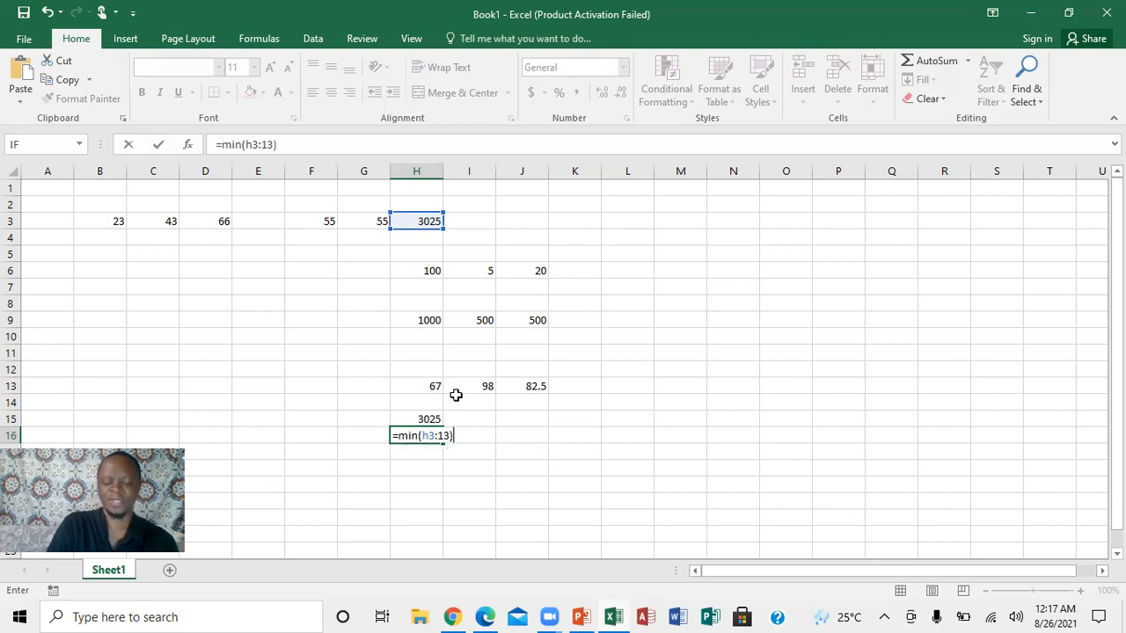
pyautogui.press('Return')
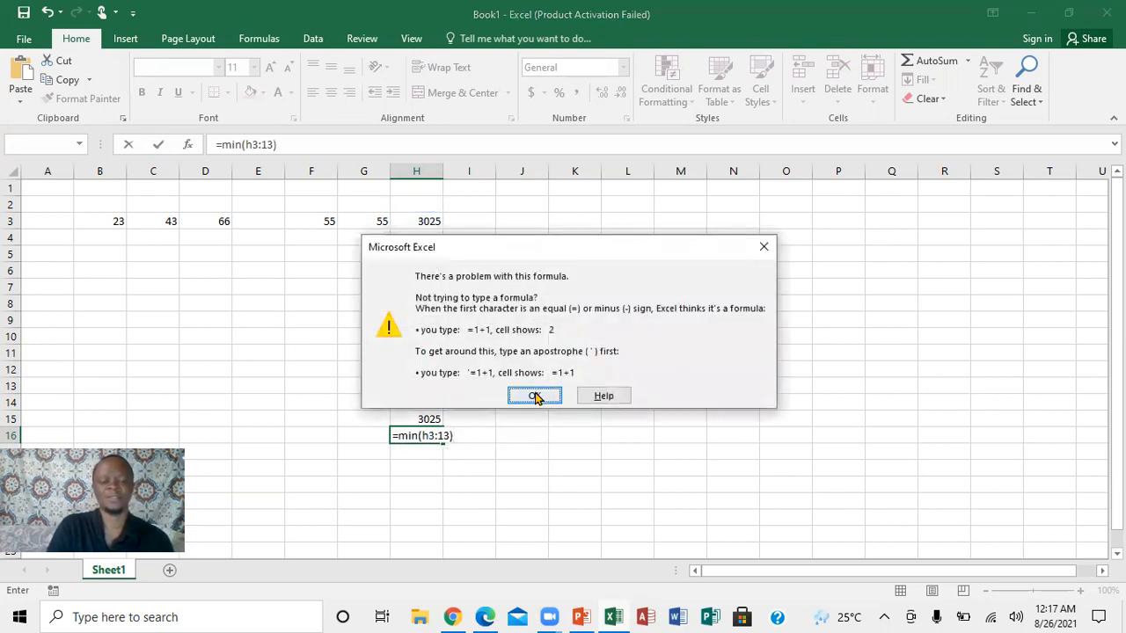
pyautogui.click(533, 396)
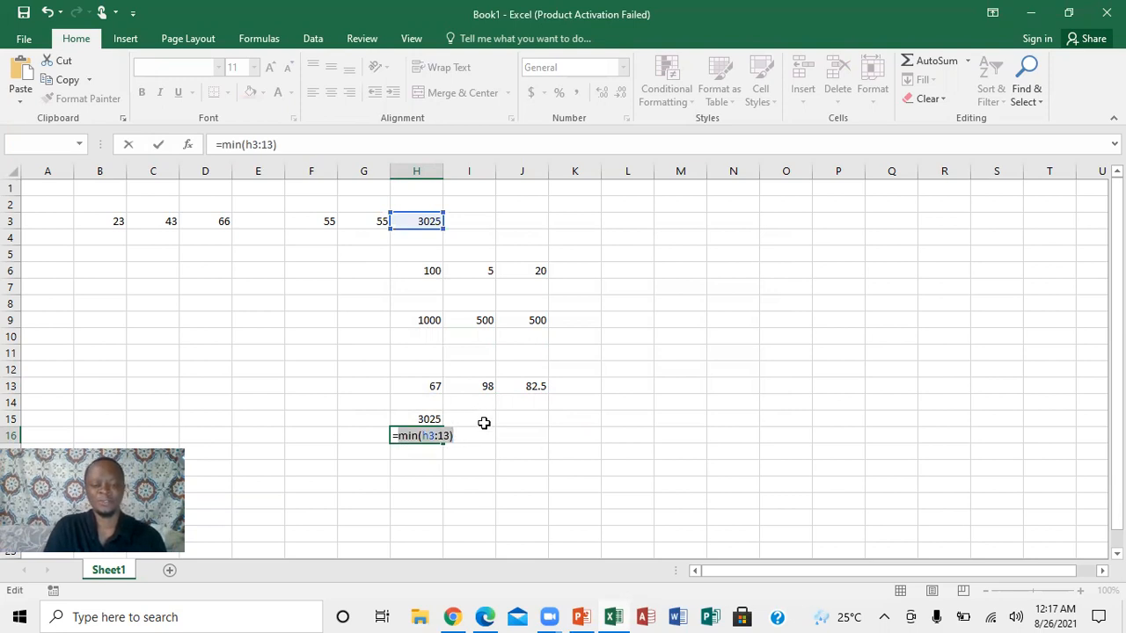
# Correct the range in cell H16's minimum formula so it reads =min(h3:h13), and enter it.
pyautogui.click(437, 431)
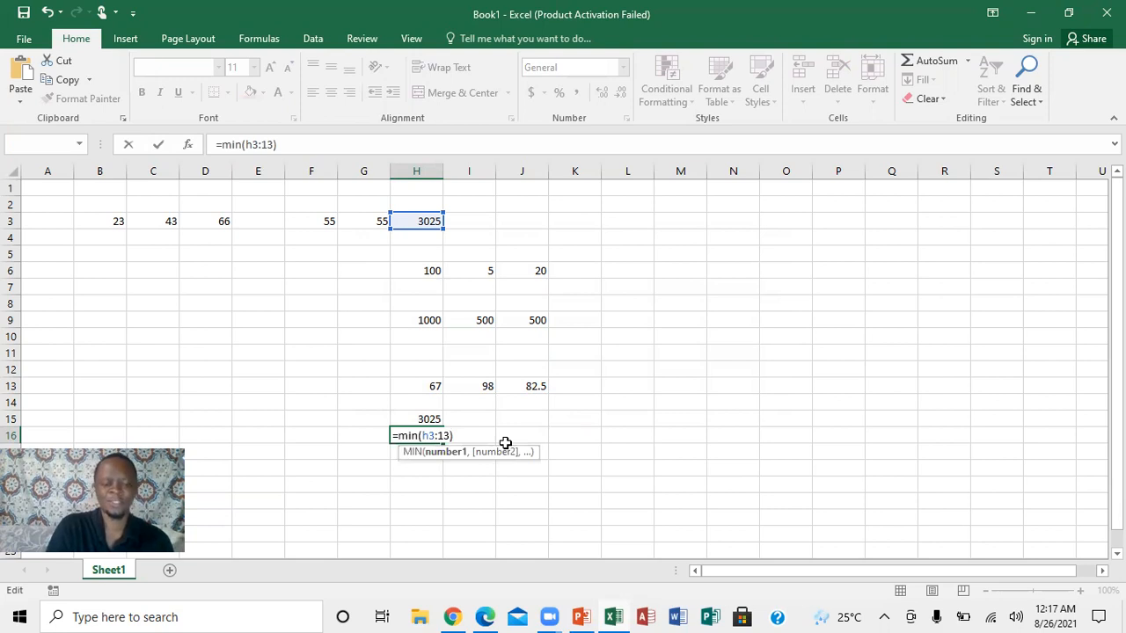
pyautogui.write('h')
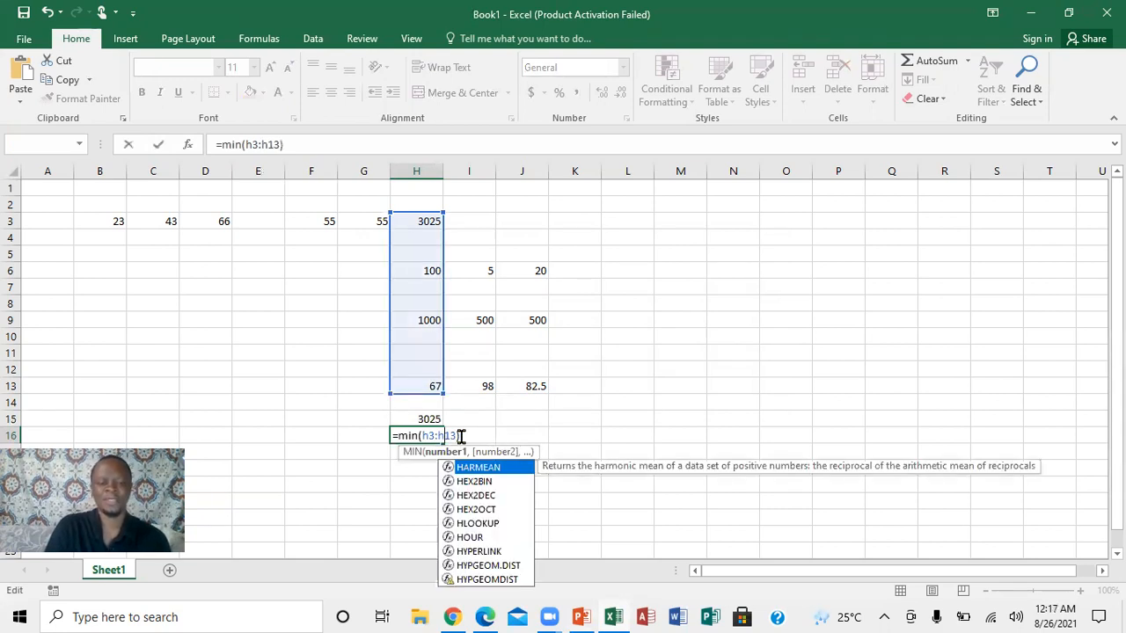
pyautogui.write(')')
pyautogui.press('Return')
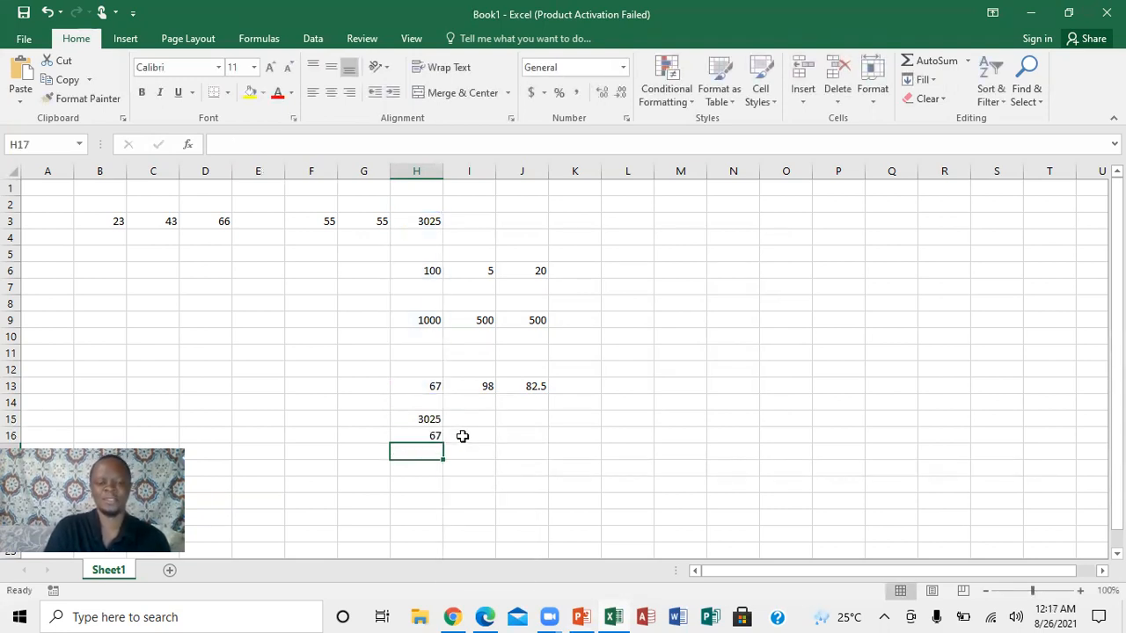